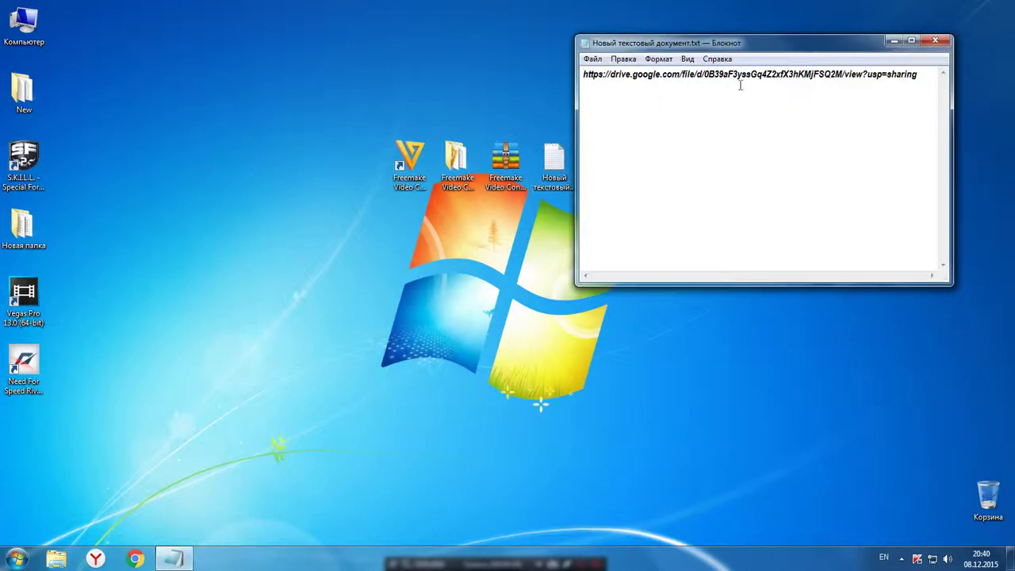
# - Copy the whole Google Drive link from the open text document and close the document
pyautogui.moveTo(919, 73); pyautogui.dragTo(582, 74)
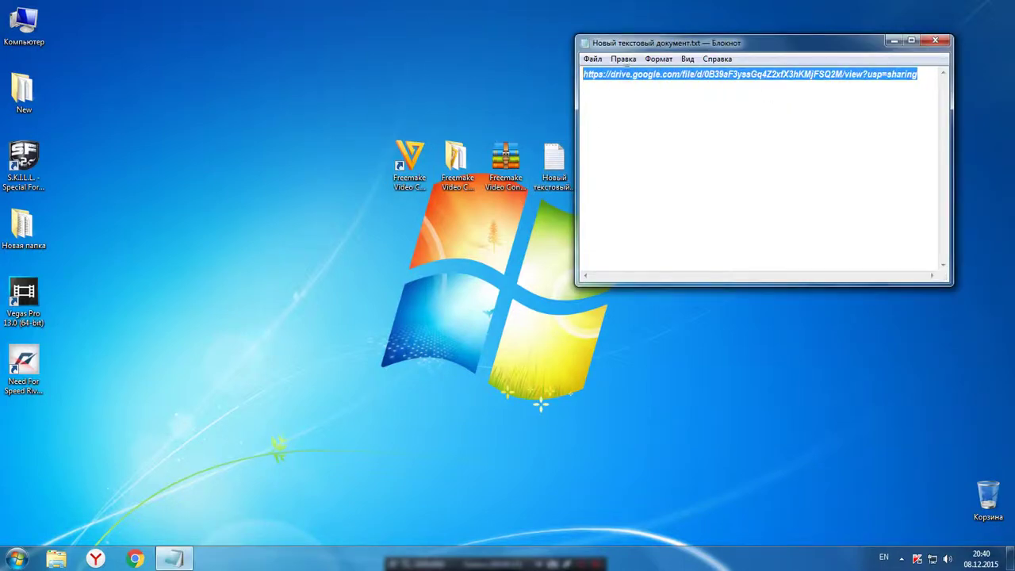
pyautogui.rightClick(627, 71)
pyautogui.click(658, 111)
pyautogui.click(935, 40)
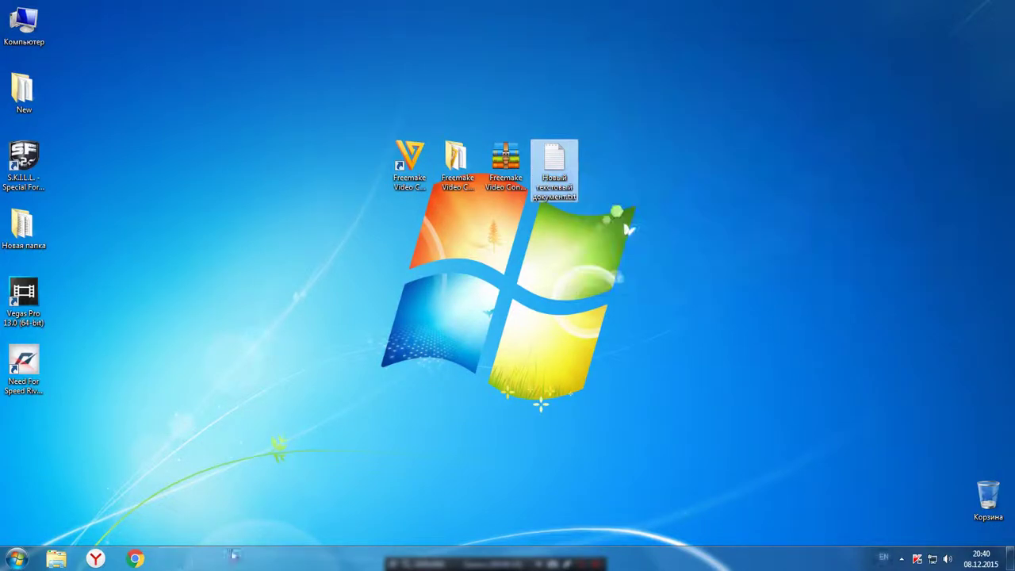
# - Open the copied Google Drive link in Chrome, view the Freemake Video Converter.rar page, and close the browser
pyautogui.click(136, 559)
pyautogui.rightClick(349, 27)
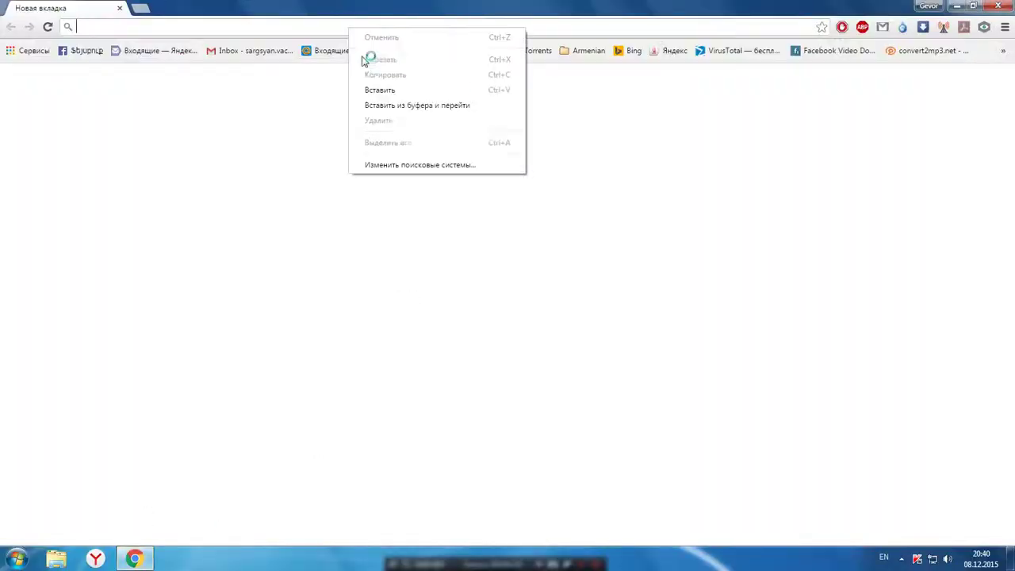
pyautogui.click(367, 90)
pyautogui.press('Return')
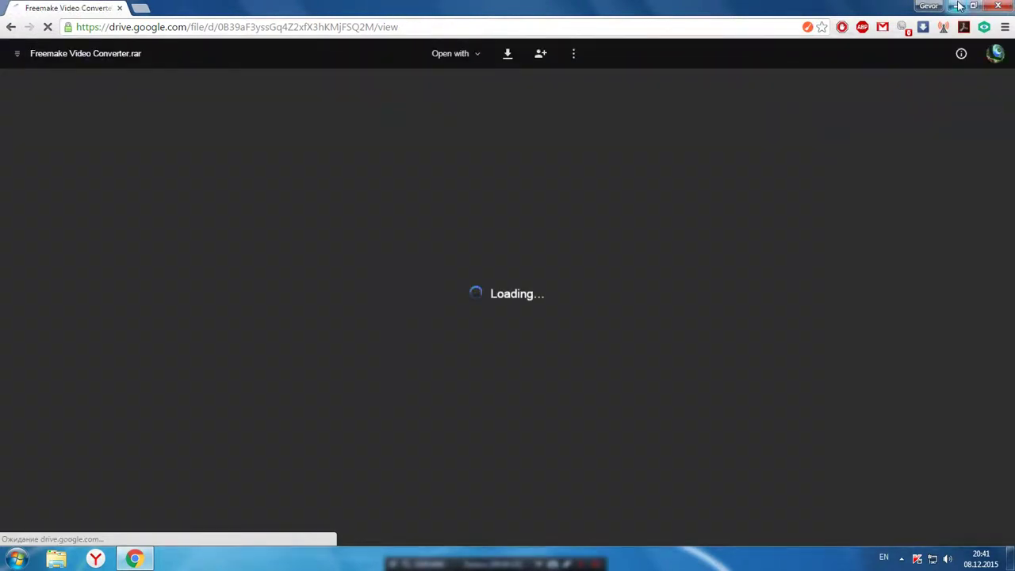
pyautogui.click(959, 6)
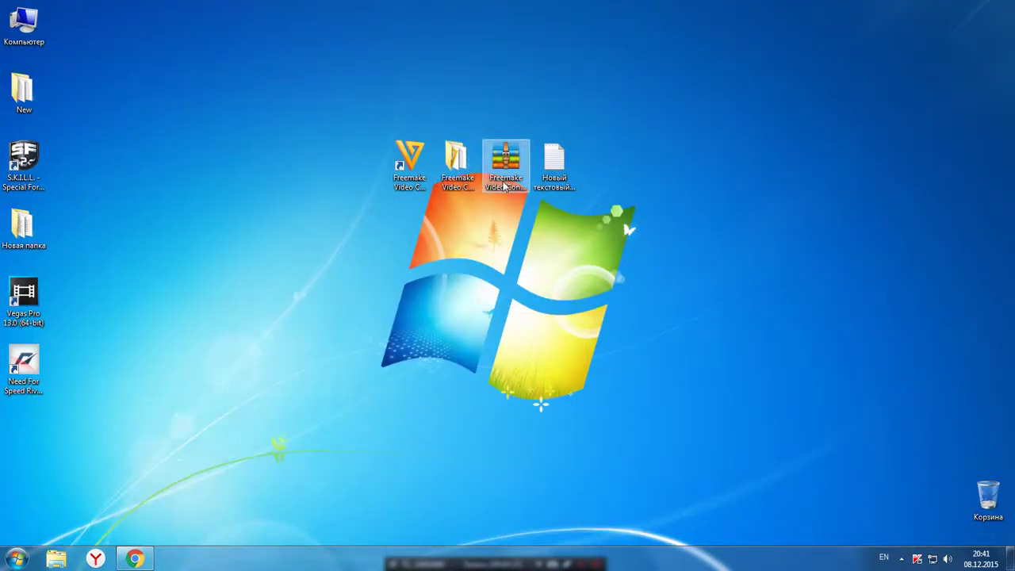
pyautogui.click(150, 553)
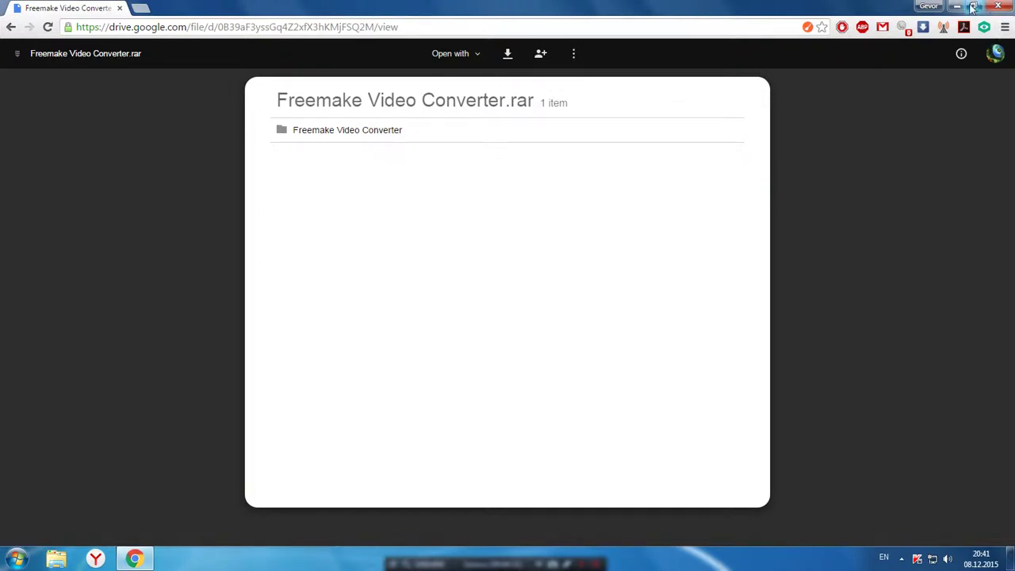
pyautogui.click(998, 7)
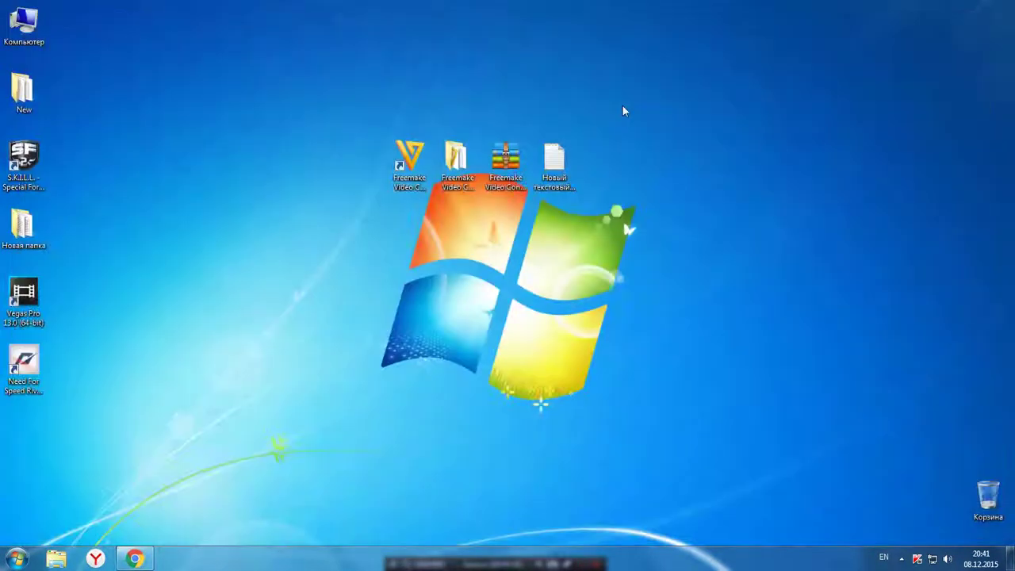
# - Run FreemakeVideoConverterFull.exe from the Freemake Video Converter.rar archive on the desktop, with Russian as the setup language
pyautogui.doubleClick(505, 159)
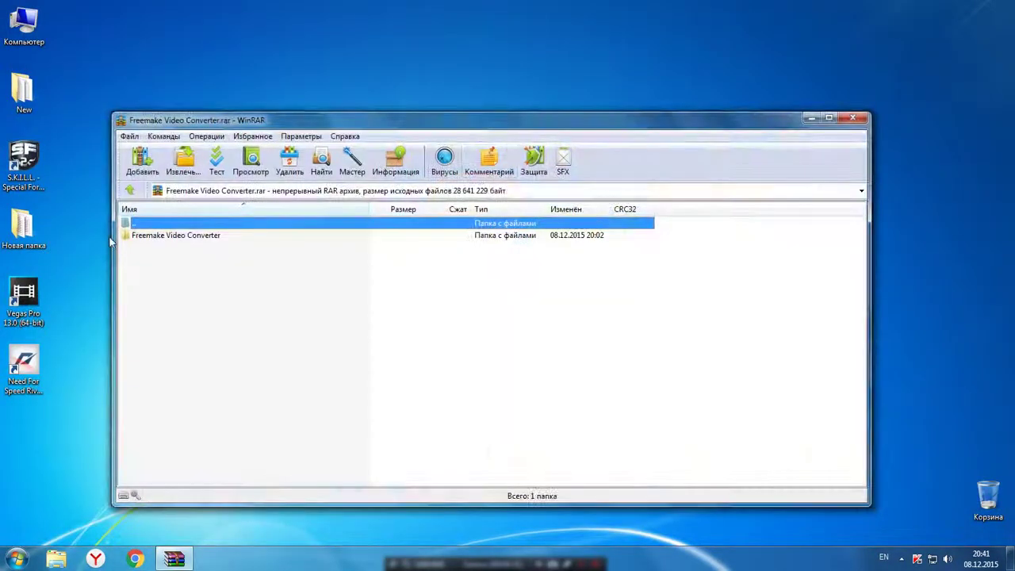
pyautogui.doubleClick(128, 236)
pyautogui.click(128, 237)
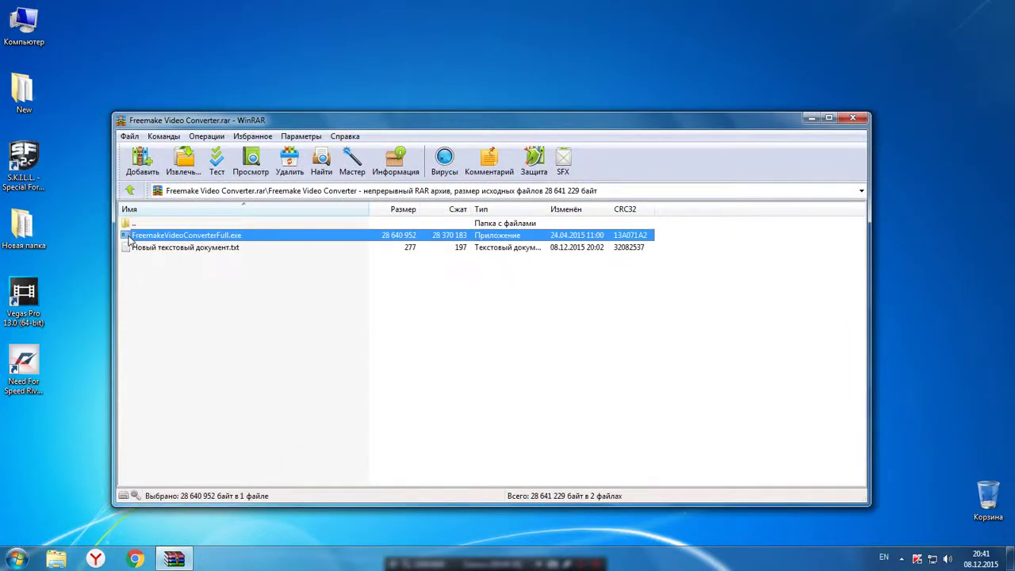
pyautogui.doubleClick(242, 235)
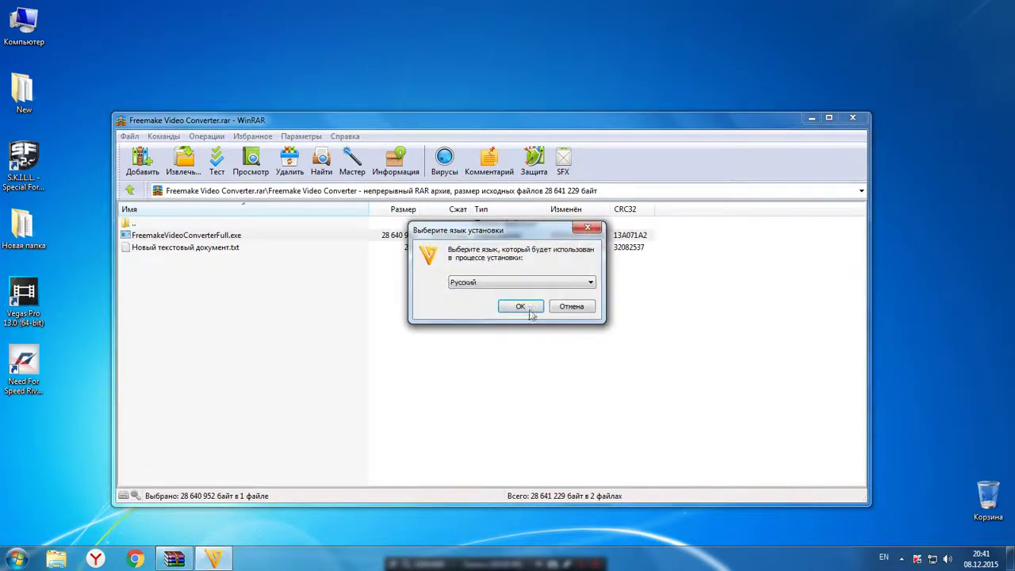
pyautogui.click(516, 283)
pyautogui.click(516, 288)
pyautogui.click(516, 306)
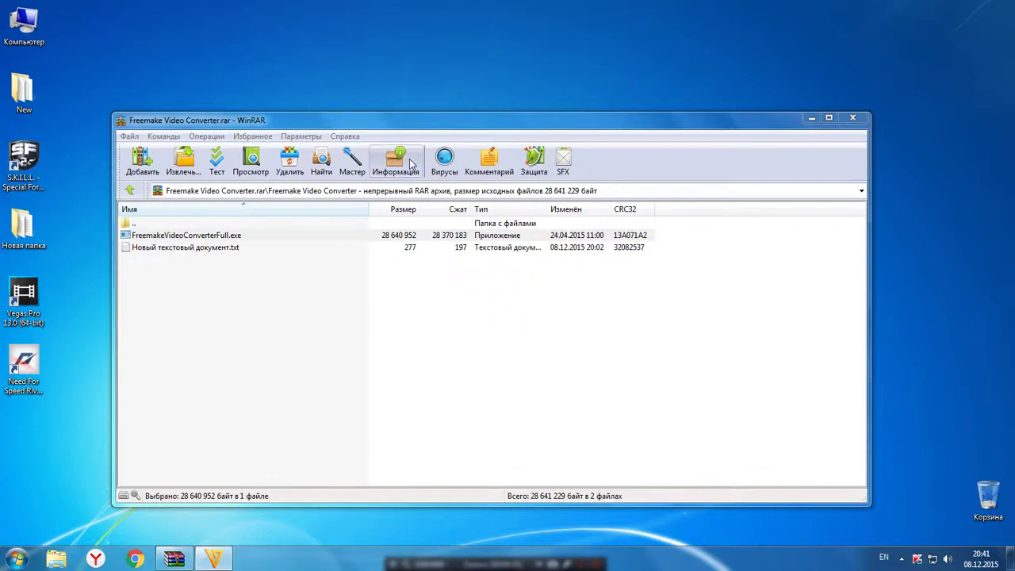
# - Maximize the archive window, check the protection status in Kaspersky Internet Security, and close its window
pyautogui.moveTo(508, 129); pyautogui.dragTo(516, 134)
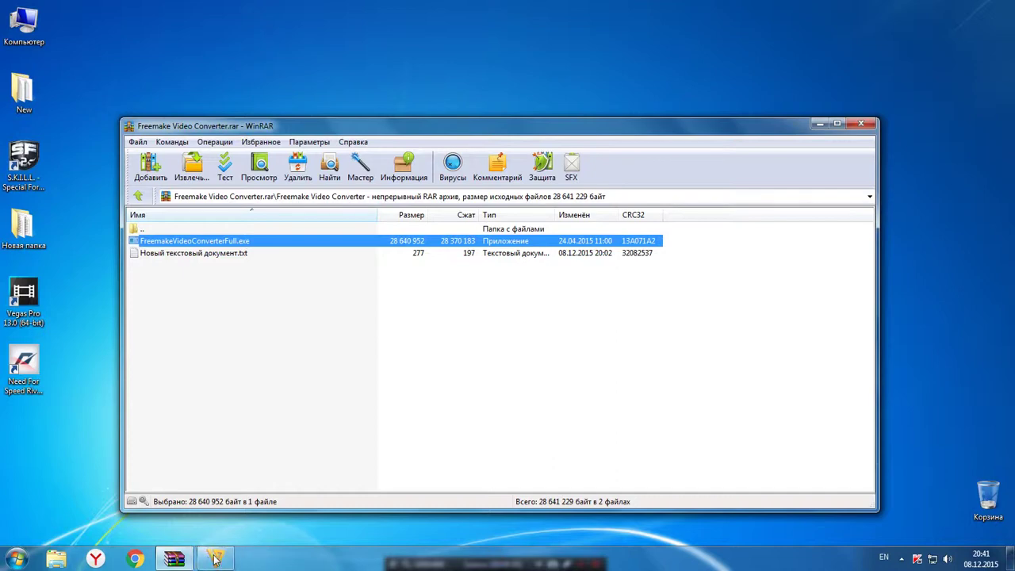
pyautogui.click(841, 125)
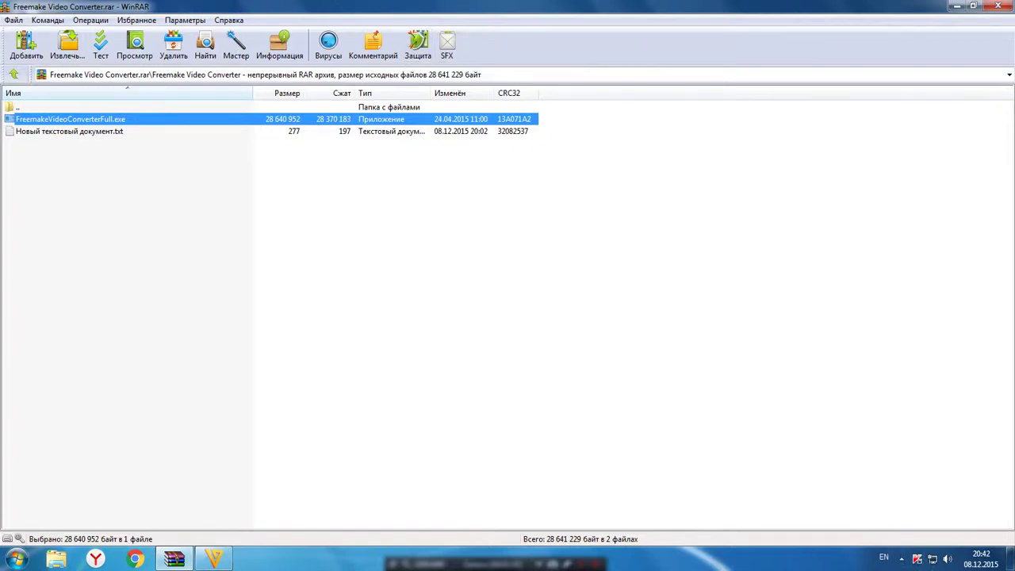
pyautogui.click(902, 558)
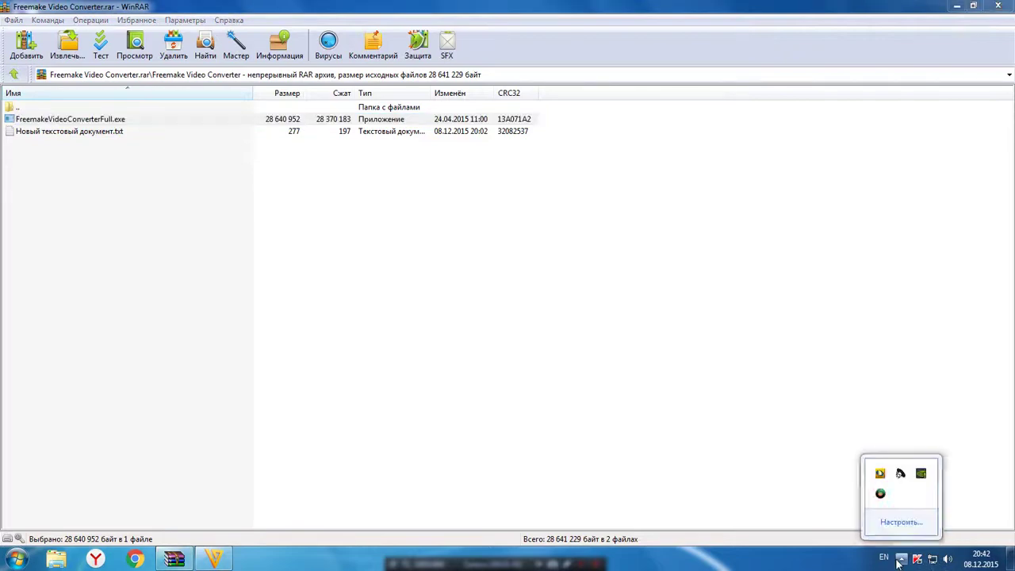
pyautogui.click(904, 559)
pyautogui.click(915, 559)
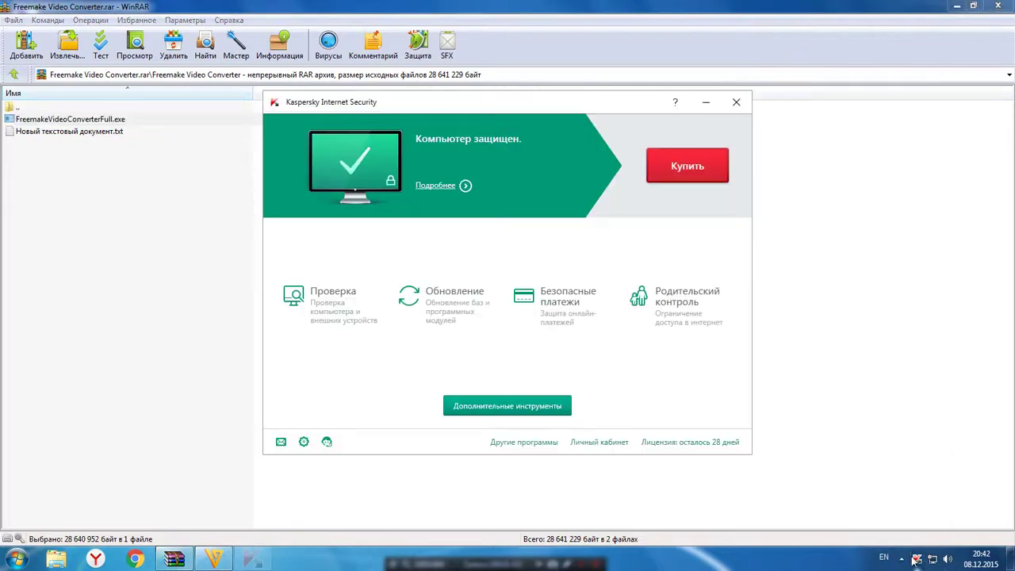
pyautogui.click(735, 103)
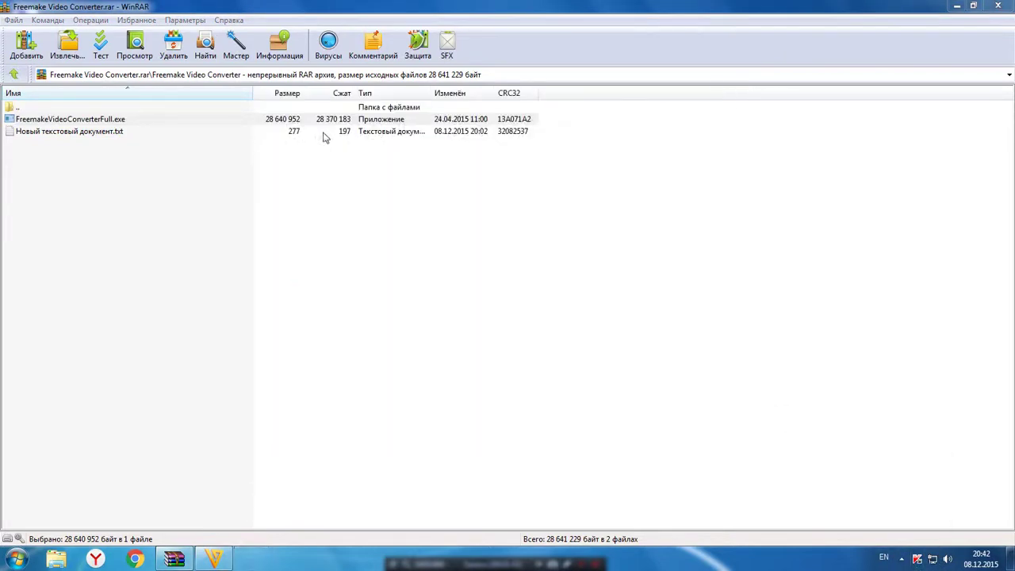
# - Go through the Freemake Video Converter setup wizard with the full installation option and finish it
pyautogui.click(212, 560)
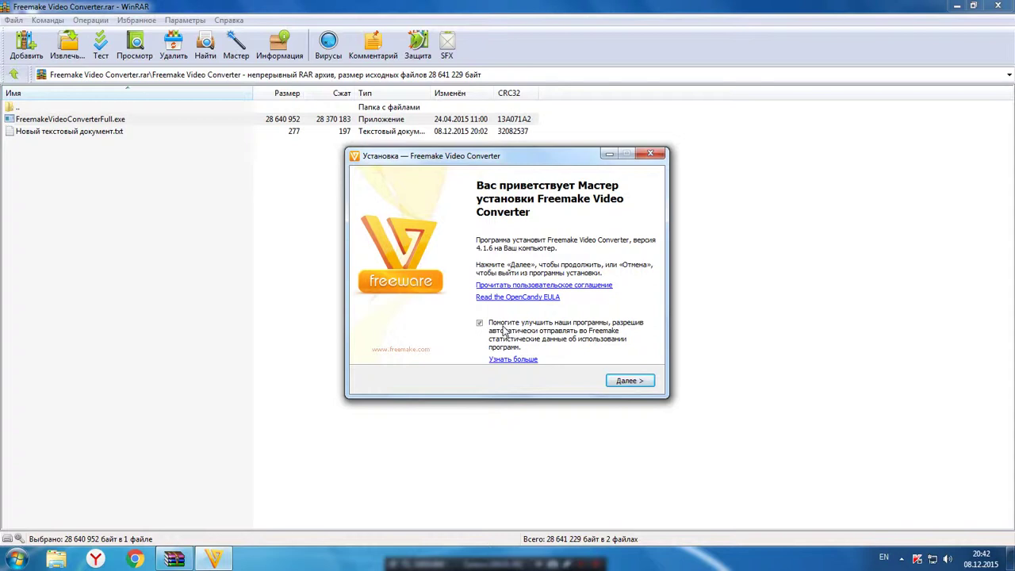
pyautogui.click(626, 381)
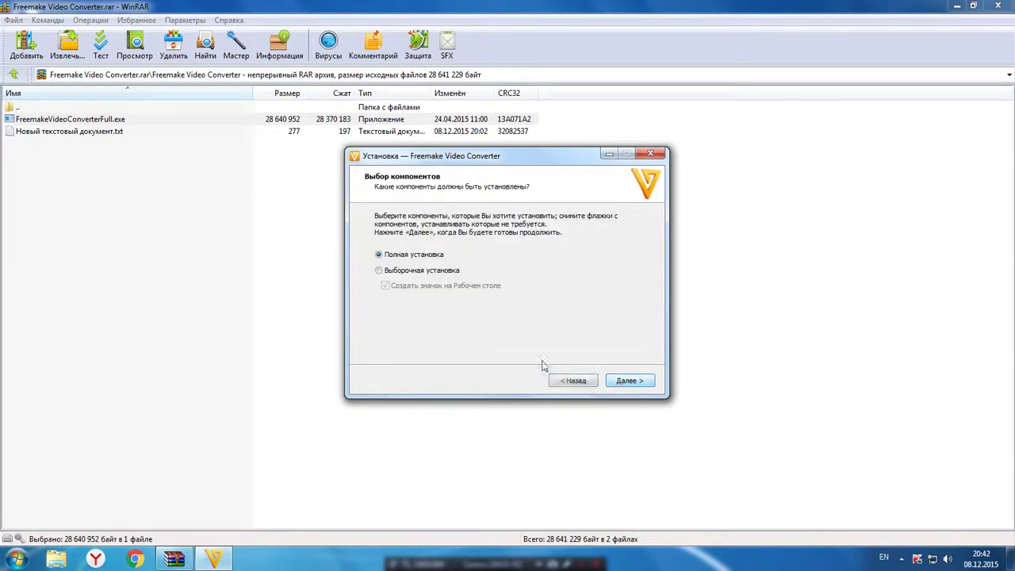
pyautogui.click(412, 271)
pyautogui.click(413, 254)
pyautogui.click(405, 270)
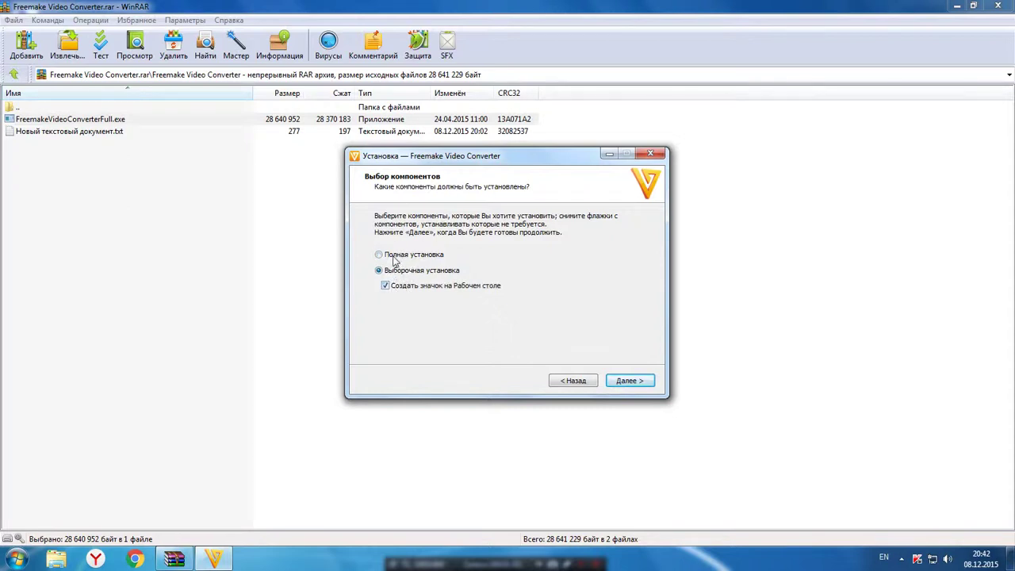
pyautogui.click(394, 257)
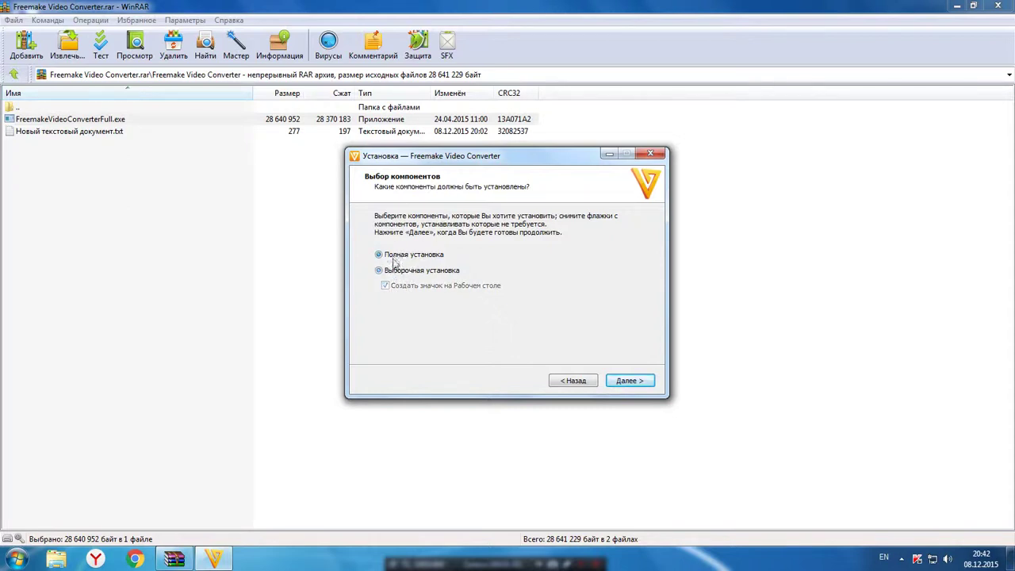
pyautogui.click(626, 381)
pyautogui.click(626, 381)
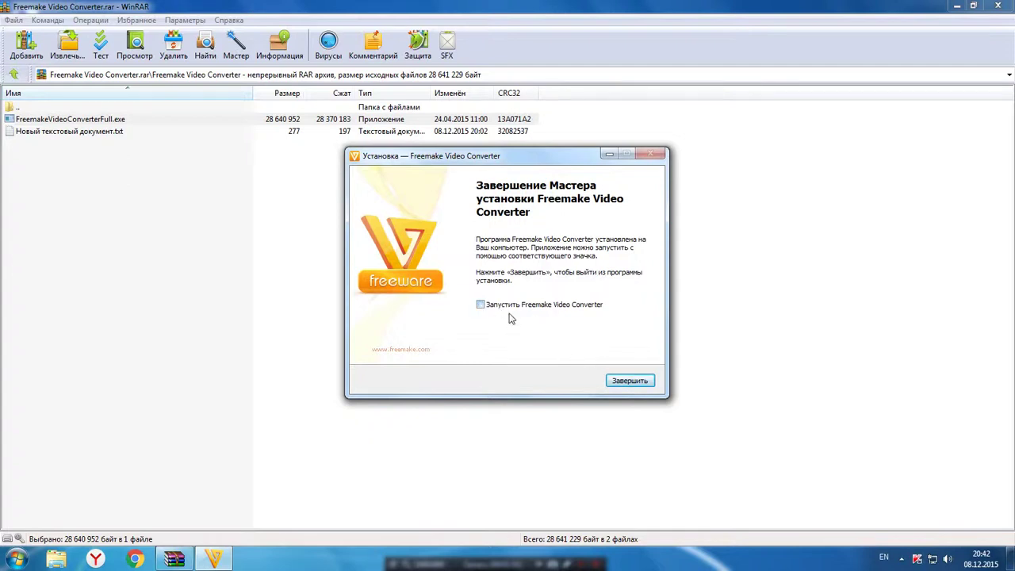
pyautogui.click(614, 383)
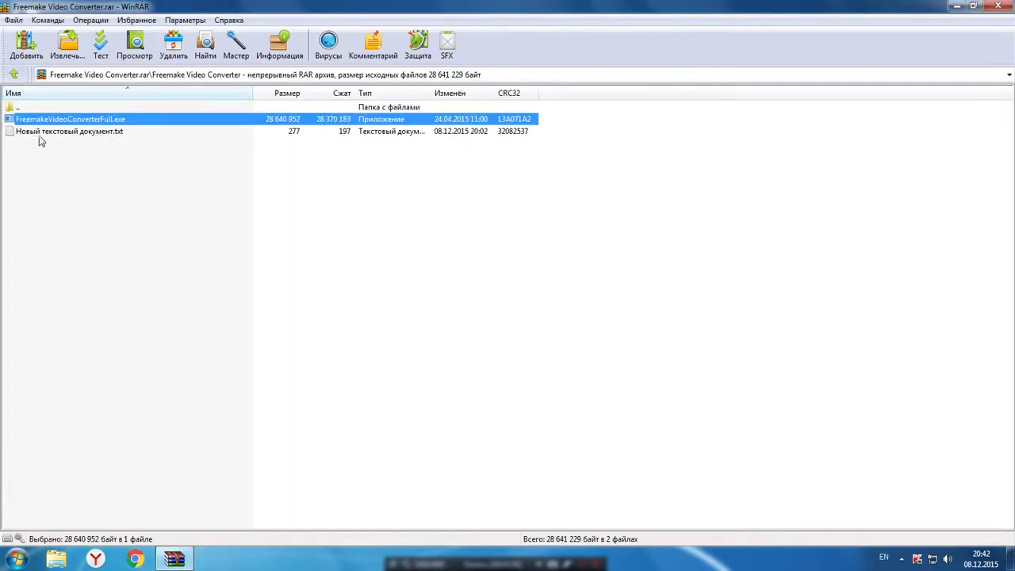
# - View the text document with the serial keys in the archive, close it, and minimize the archive window
pyautogui.click(39, 133)
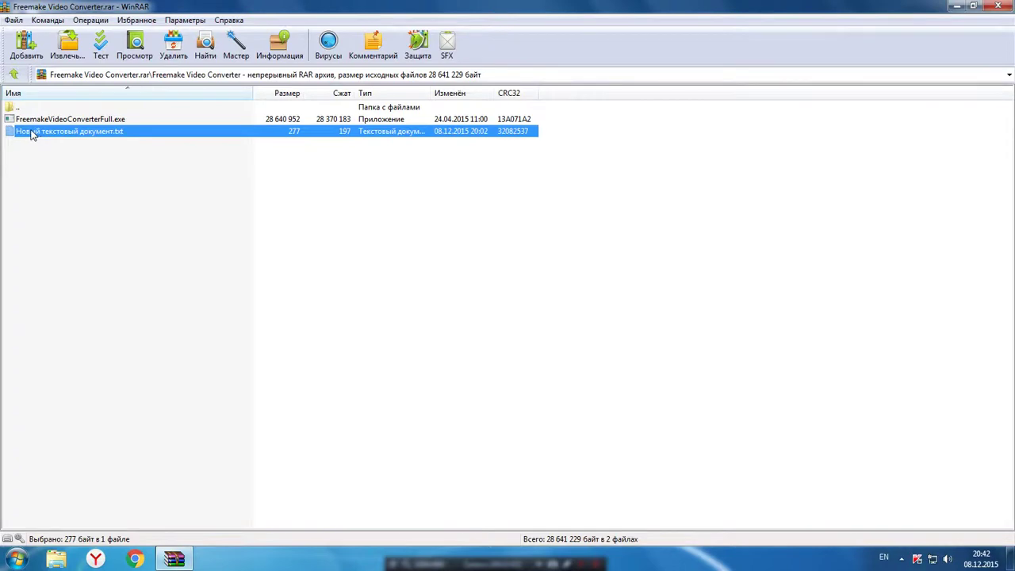
pyautogui.doubleClick(31, 133)
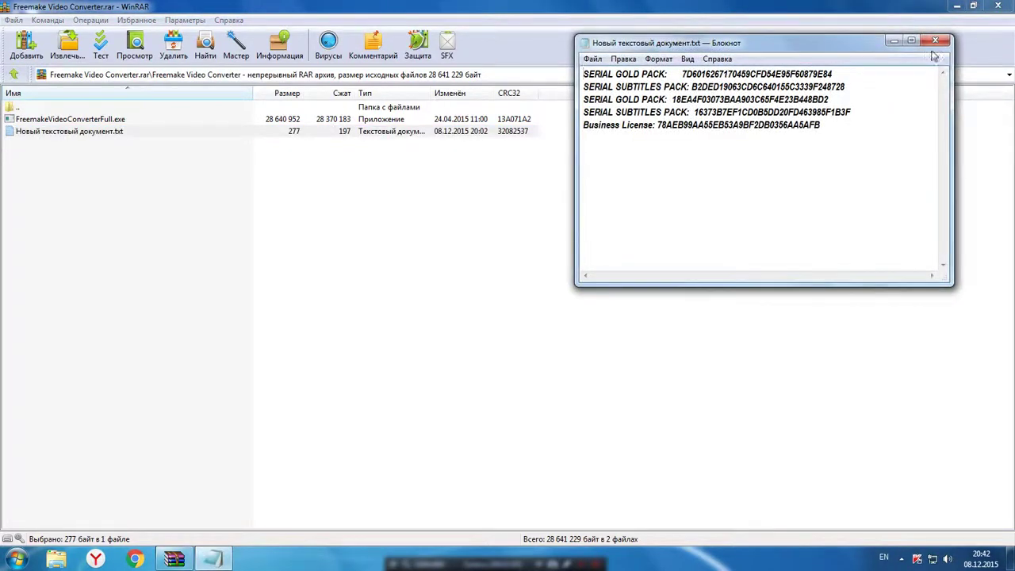
pyautogui.click(935, 40)
pyautogui.click(957, 6)
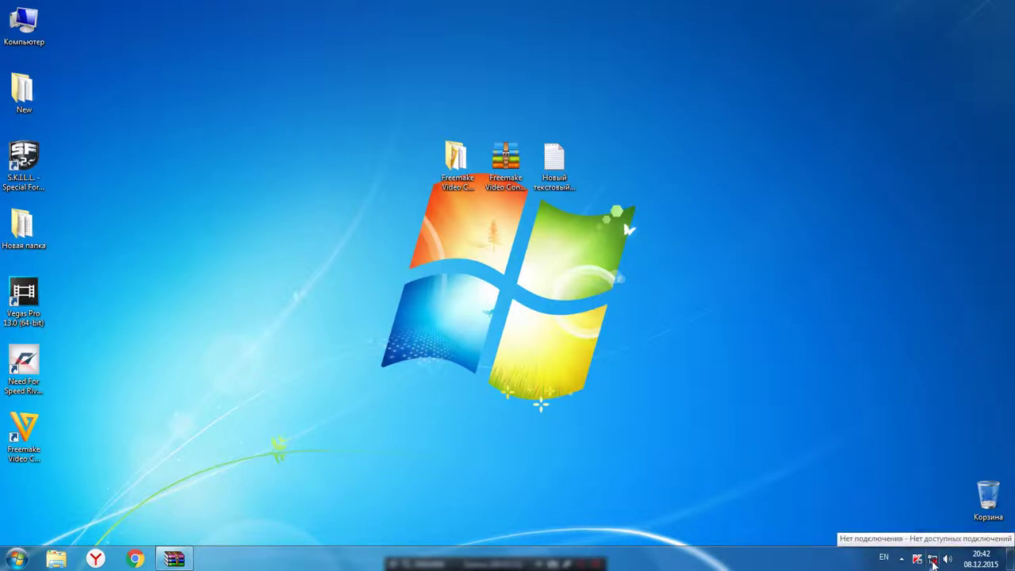
# - Check the computer's network connection status
pyautogui.click(932, 559)
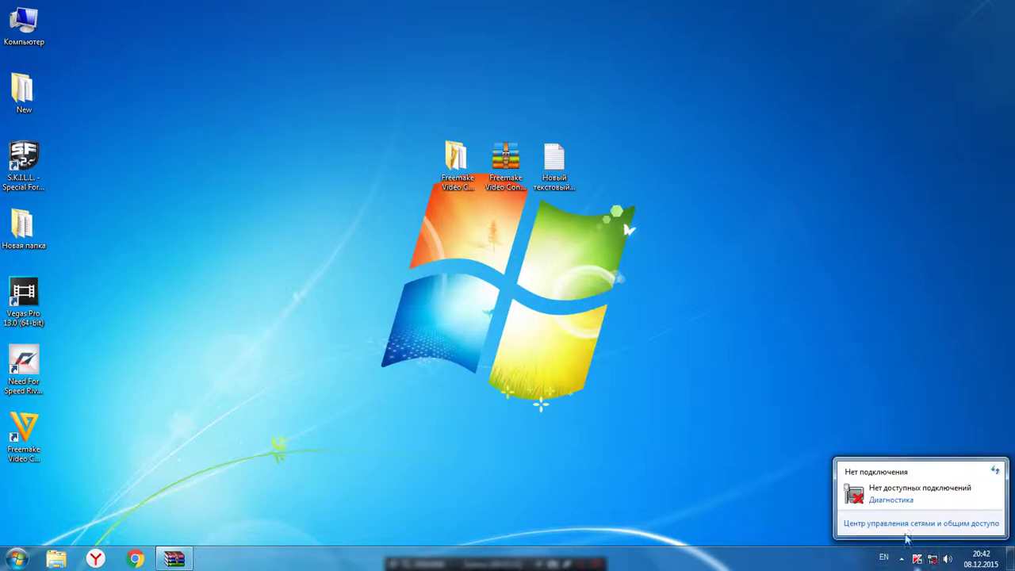
pyautogui.click(563, 477)
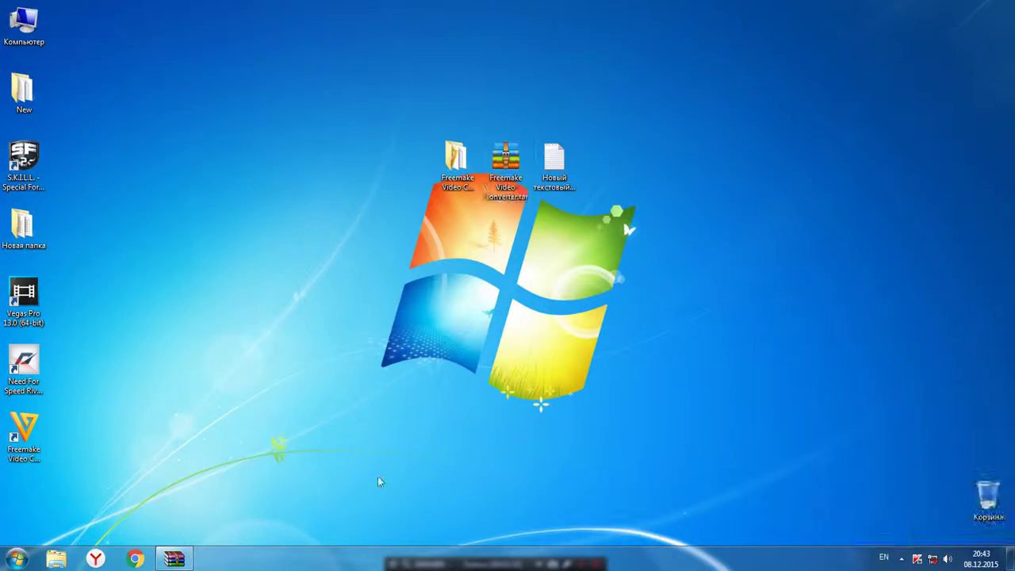
pyautogui.click(937, 559)
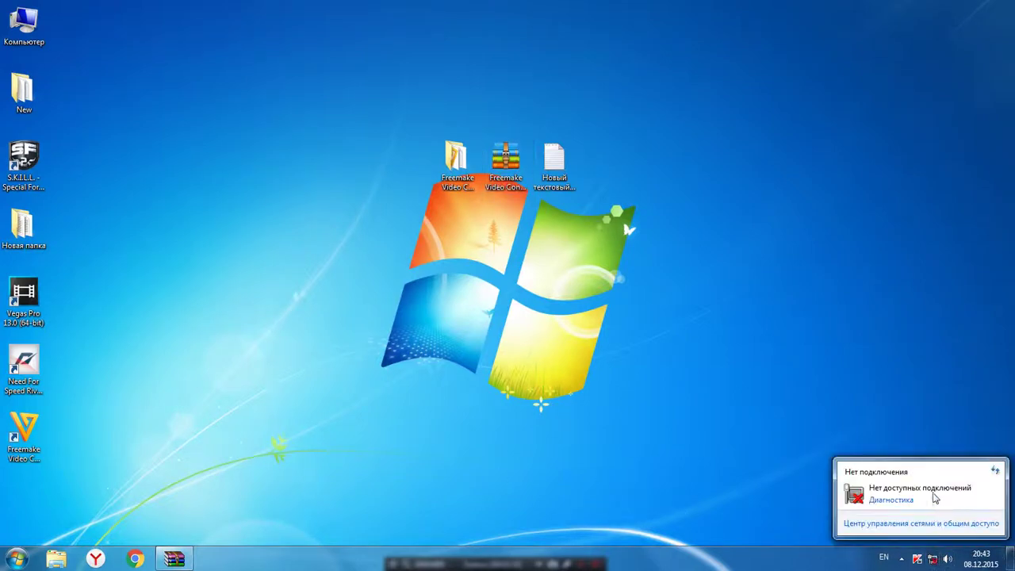
# - Launch Freemake Video Converter from the desktop and try to add a video from a URL on the clipboard
pyautogui.doubleClick(22, 452)
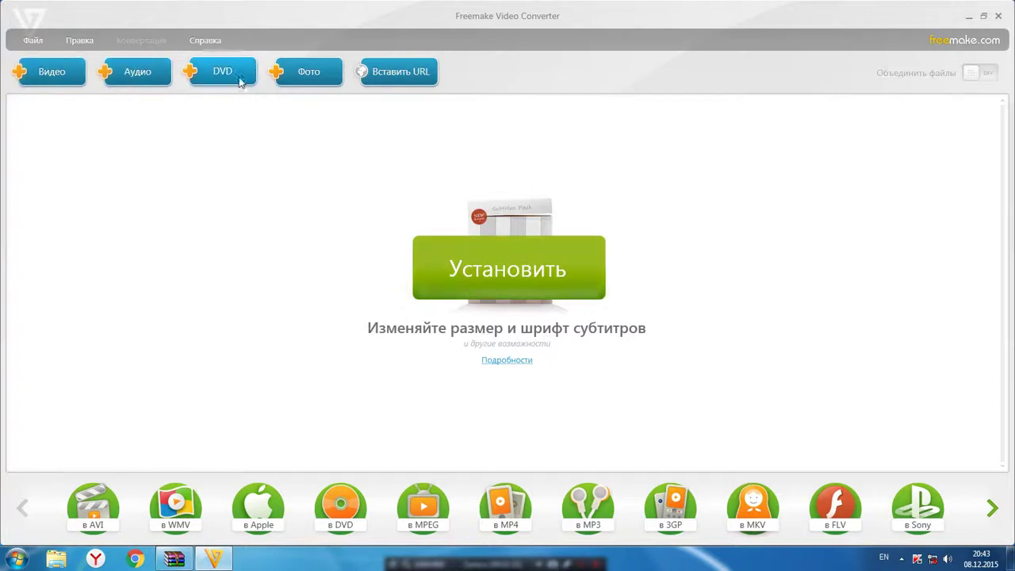
pyautogui.click(404, 73)
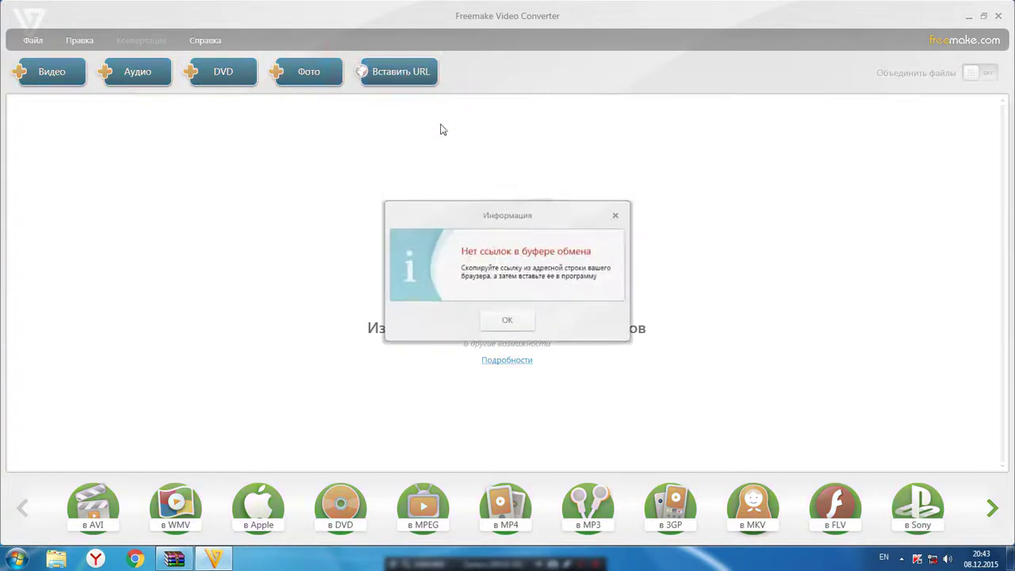
pyautogui.click(517, 327)
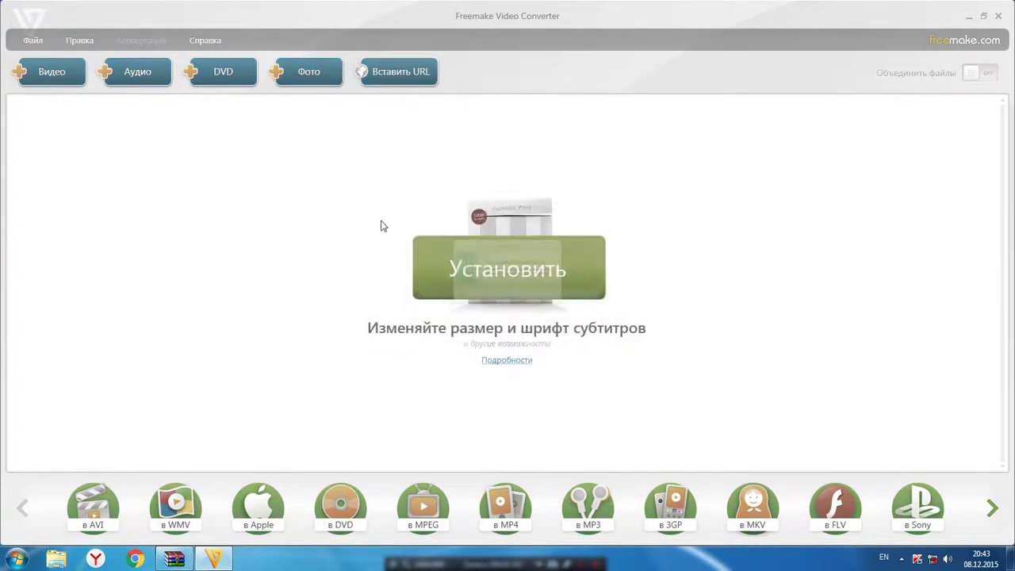
# - Add the video Живая природа.wmv from the Образцы видео folder to the conversion list
pyautogui.click(71, 74)
pyautogui.click(139, 114)
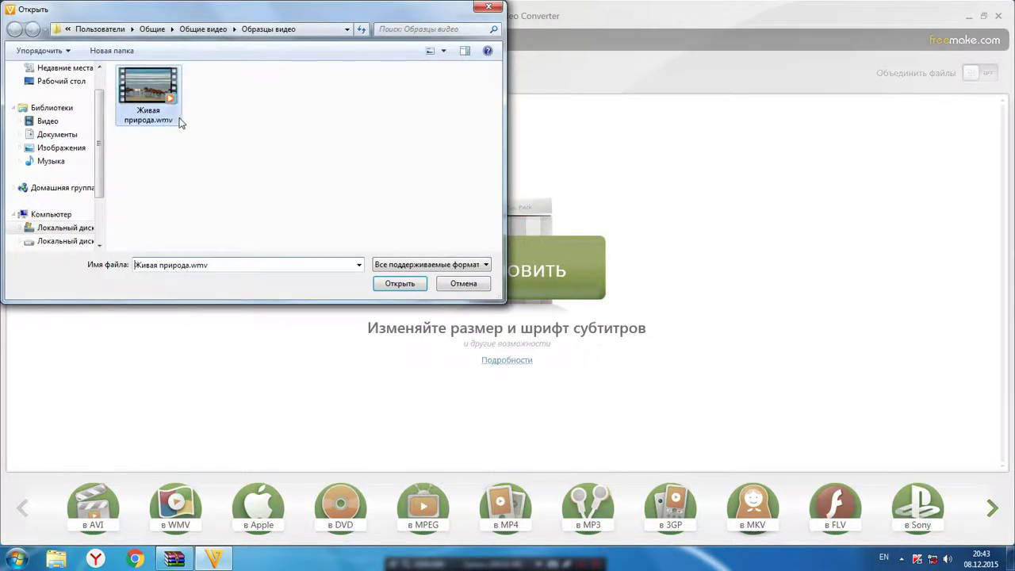
pyautogui.click(203, 29)
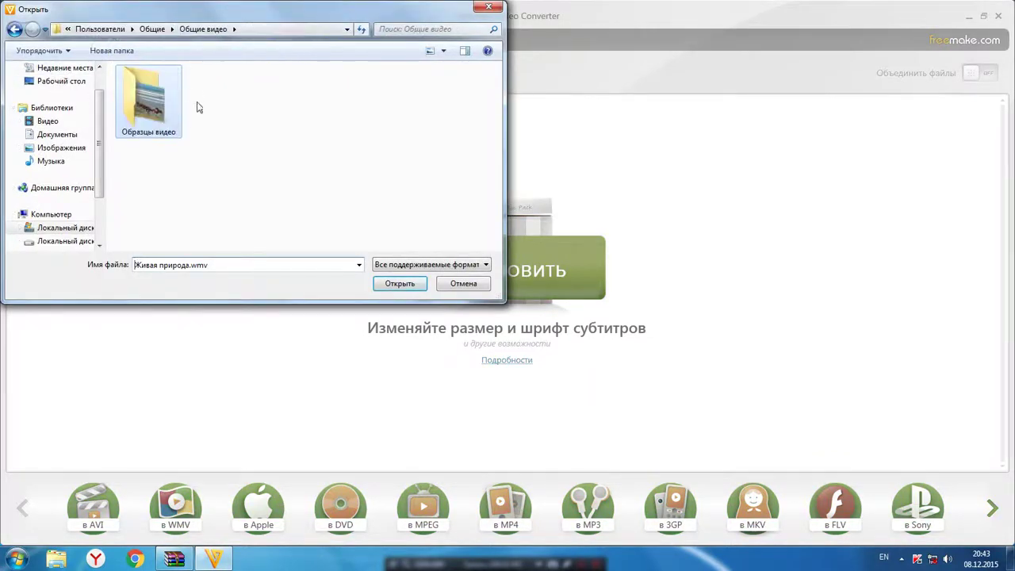
pyautogui.doubleClick(171, 95)
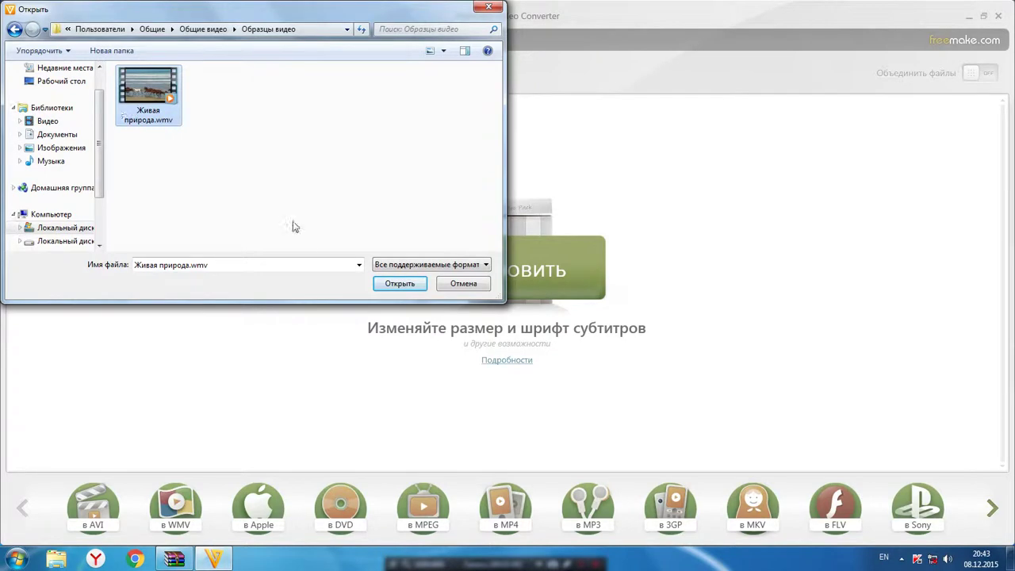
pyautogui.click(379, 283)
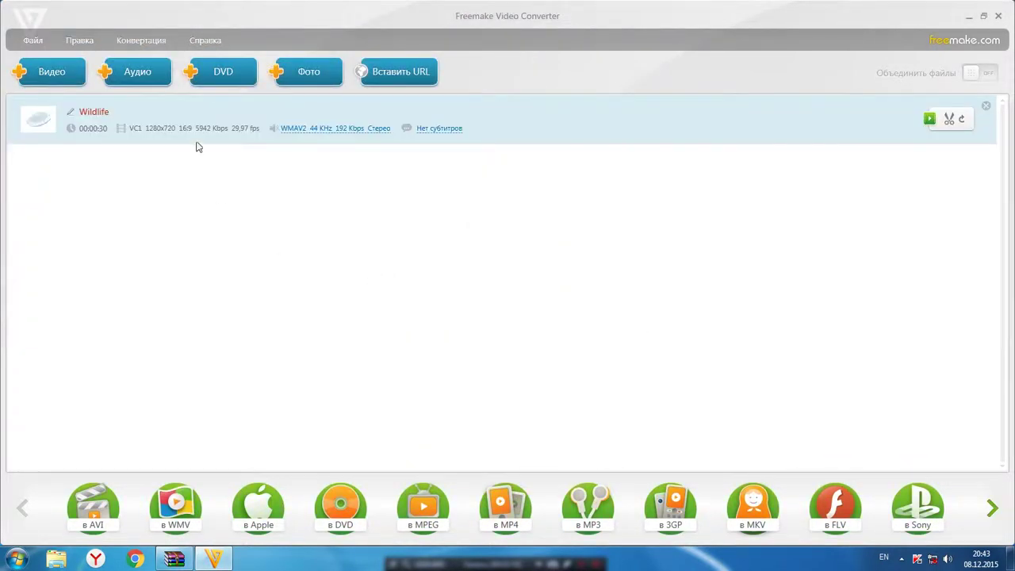
# - Try cutting the section from about 4 to 9 seconds out of the Wildlife video, discard the edit, and check the original in the preview
pyautogui.click(948, 120)
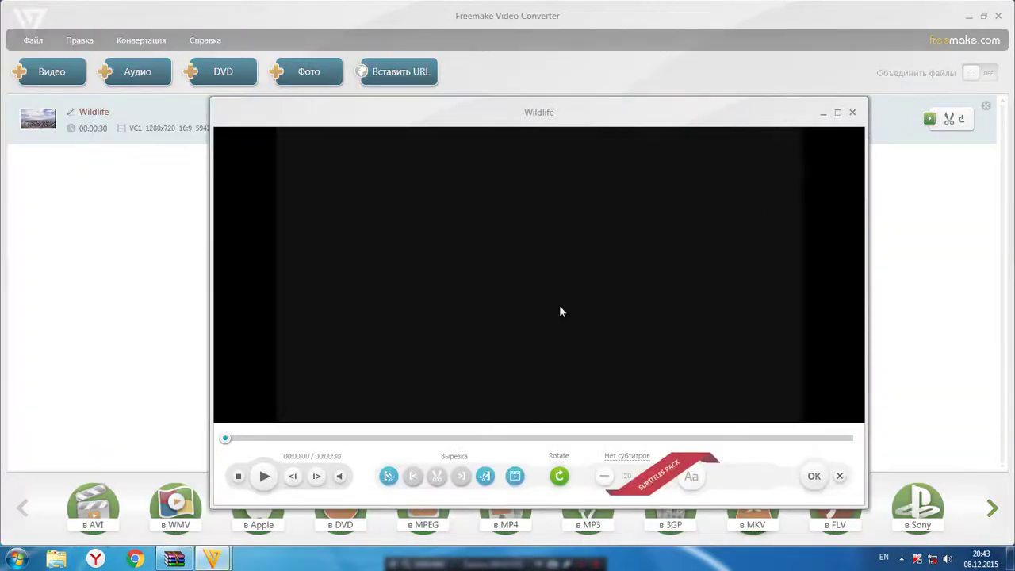
pyautogui.moveTo(226, 438); pyautogui.dragTo(422, 446)
pyautogui.click(389, 478)
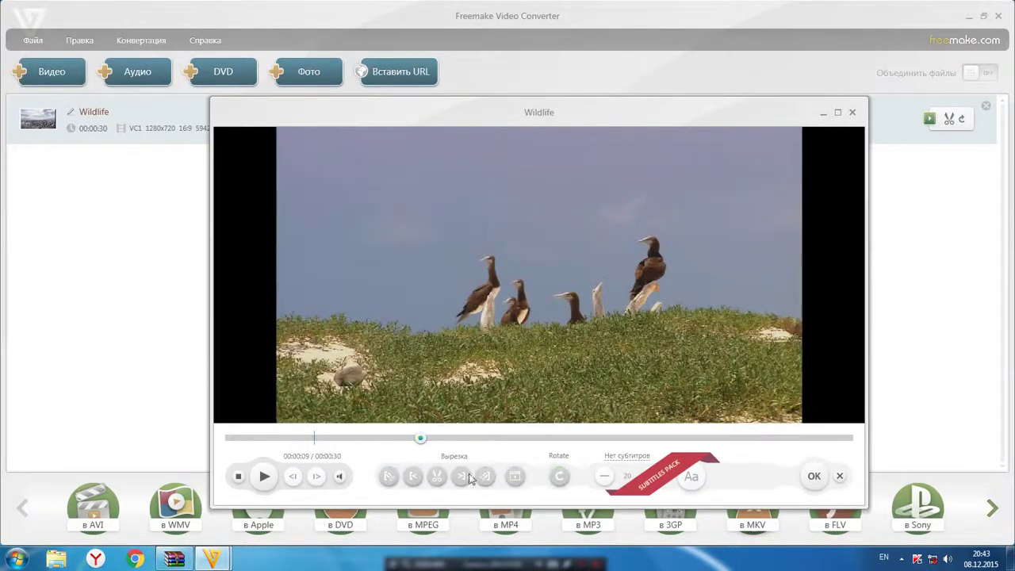
pyautogui.click(489, 480)
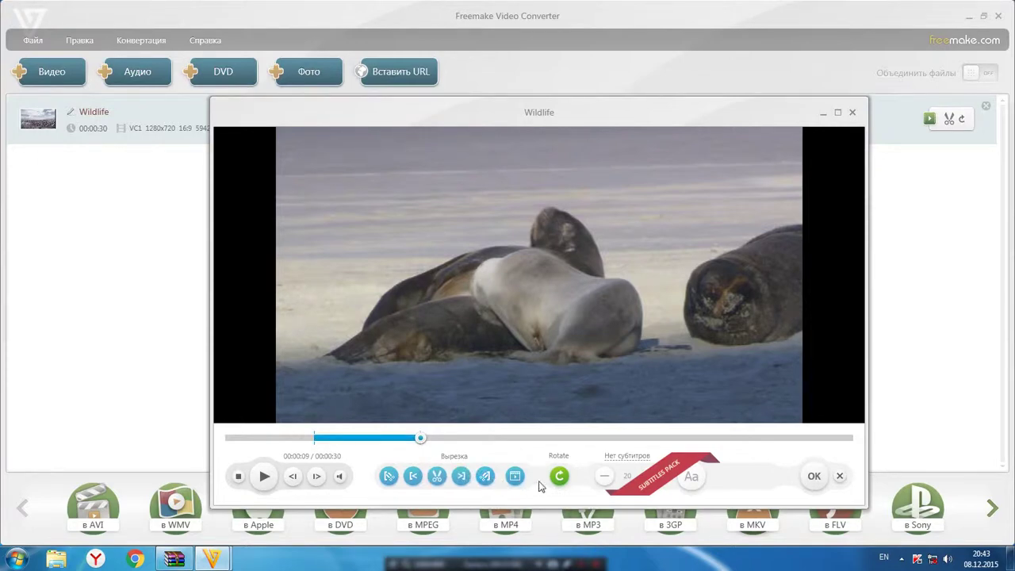
pyautogui.moveTo(421, 438); pyautogui.dragTo(462, 438)
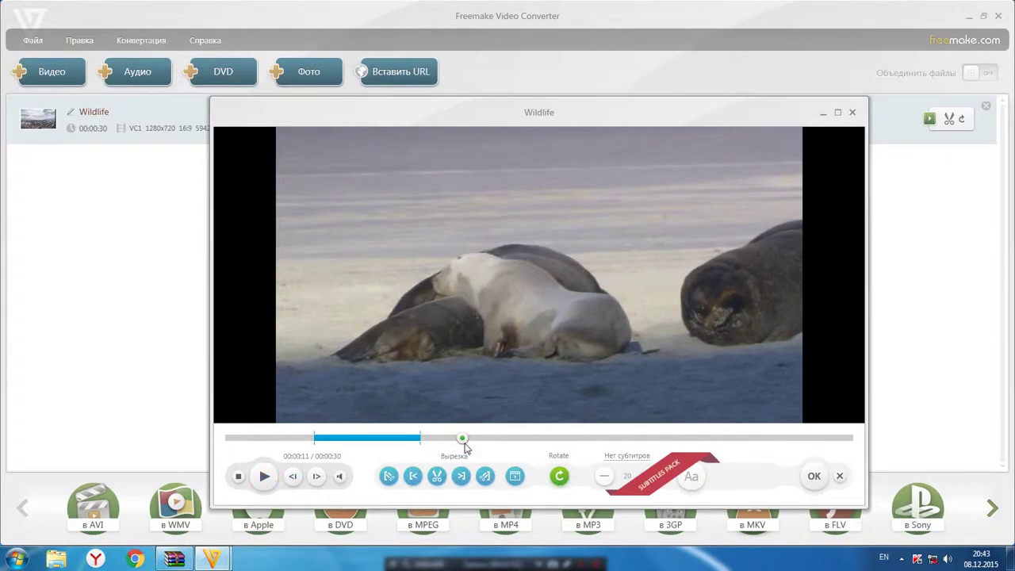
pyautogui.click(385, 440)
pyautogui.click(437, 477)
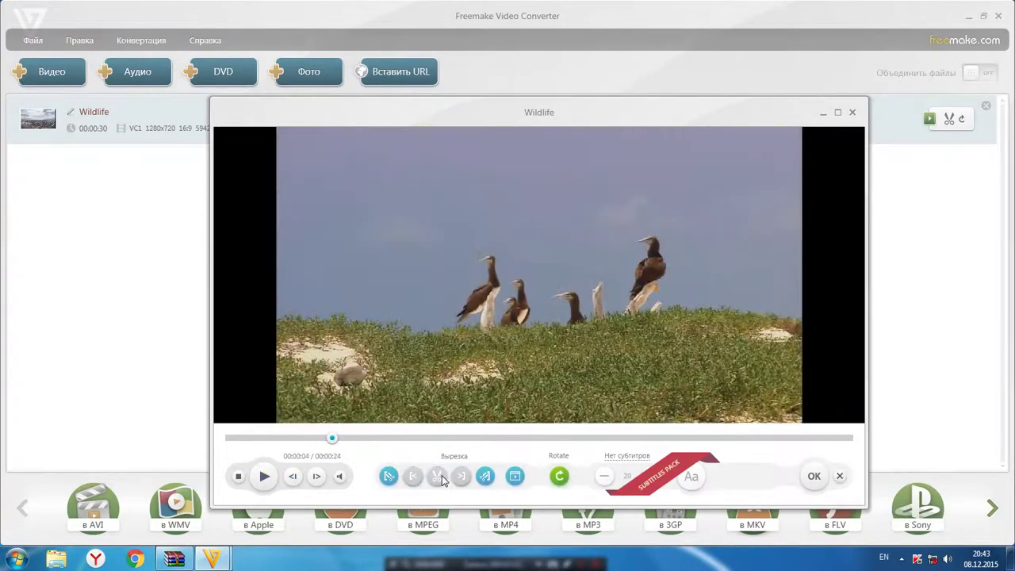
pyautogui.click(284, 439)
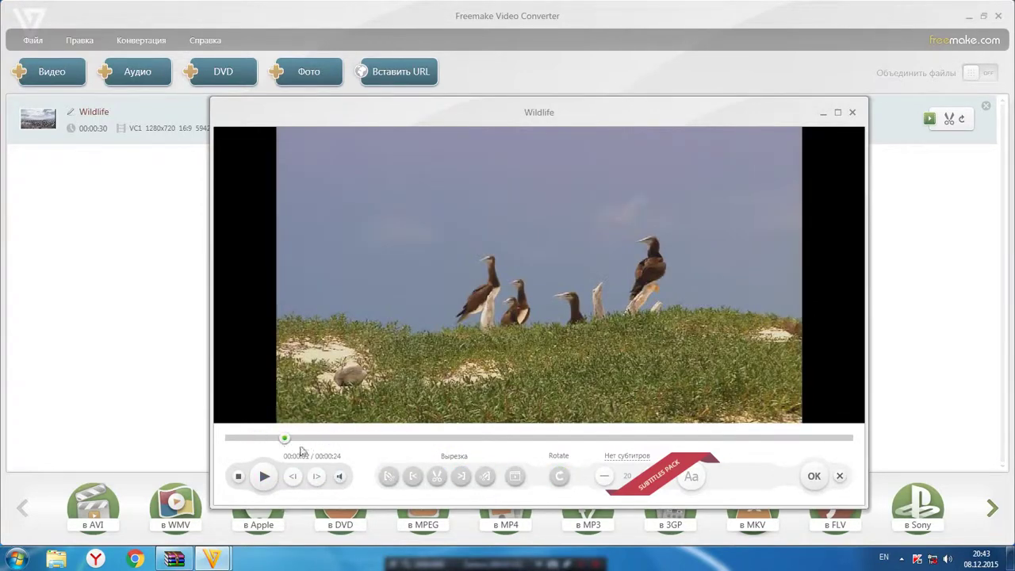
pyautogui.click(837, 476)
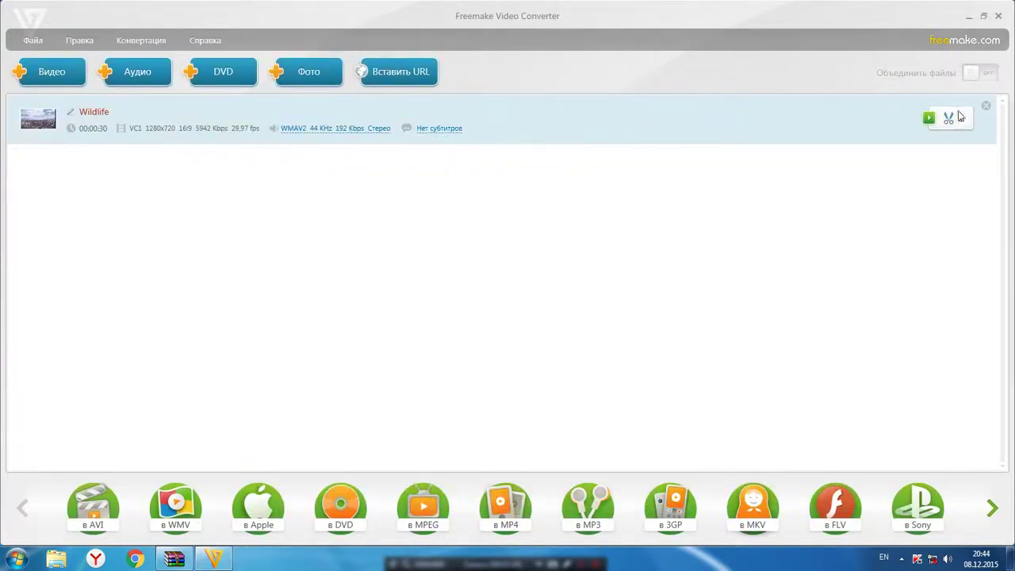
pyautogui.click(928, 119)
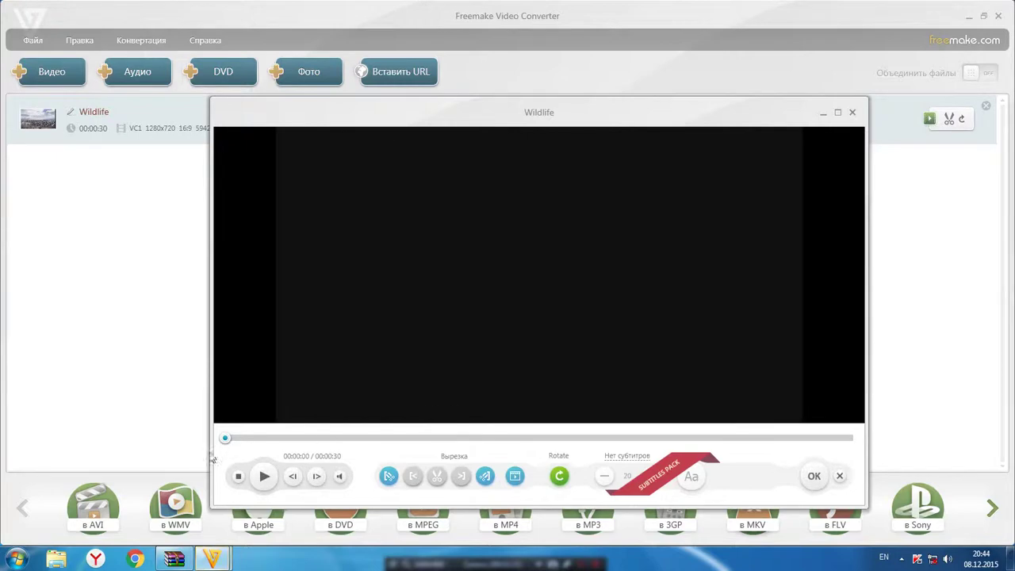
pyautogui.click(850, 113)
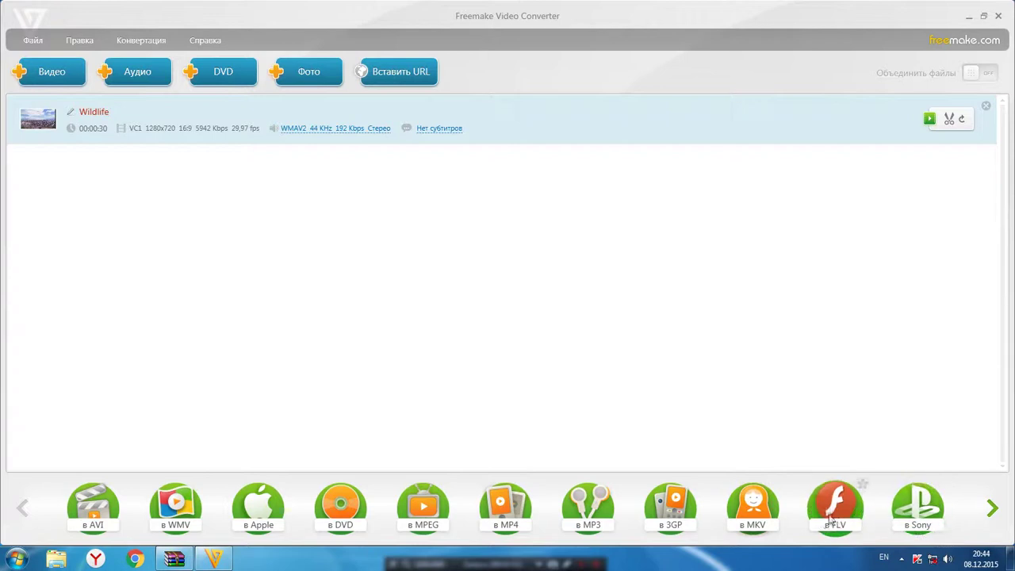
# - Examine the available output formats and devices, including the YouTube upload settings, without uploading the video
pyautogui.click(991, 507)
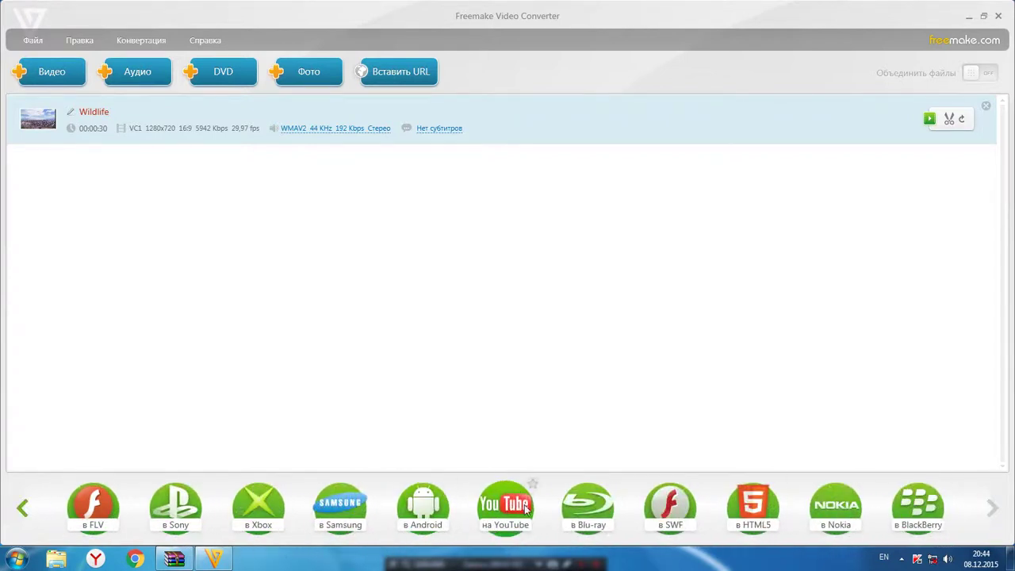
pyautogui.click(21, 512)
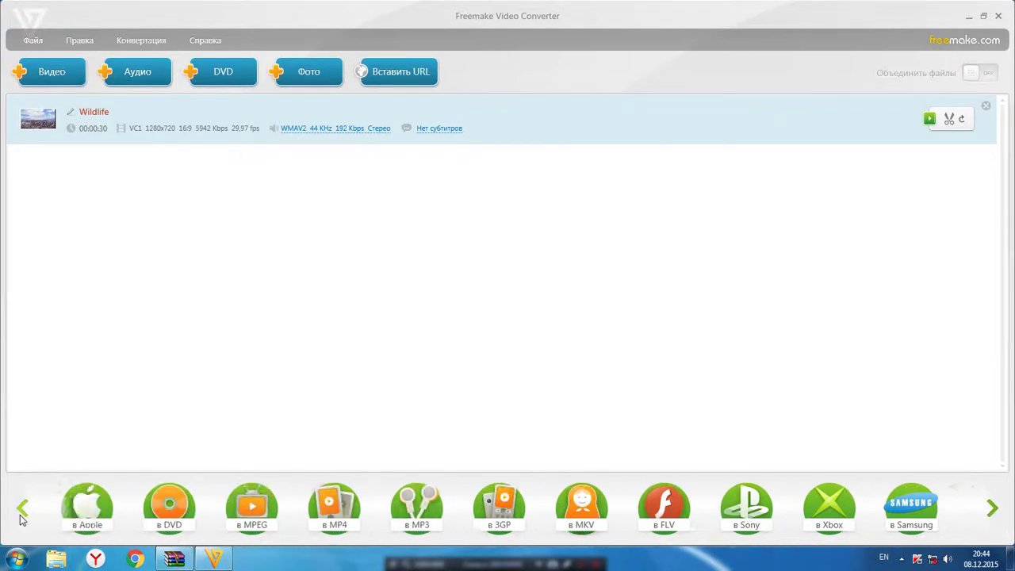
pyautogui.click(992, 508)
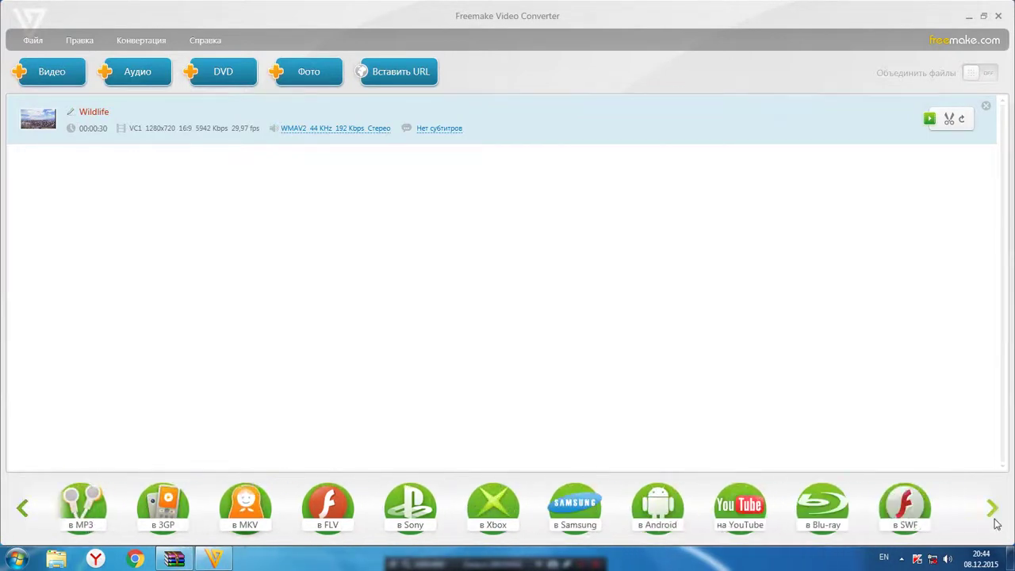
pyautogui.click(505, 506)
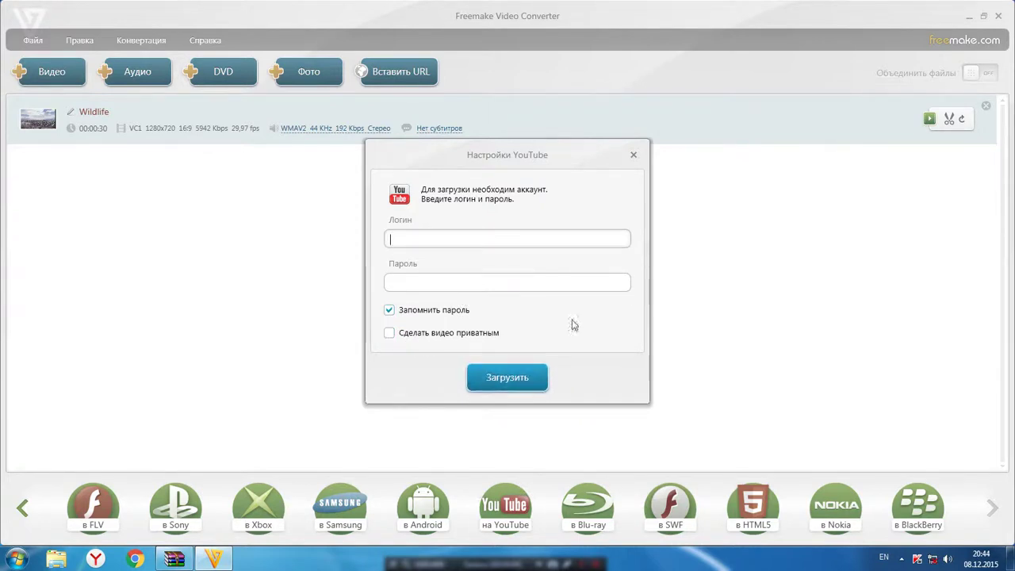
pyautogui.click(633, 156)
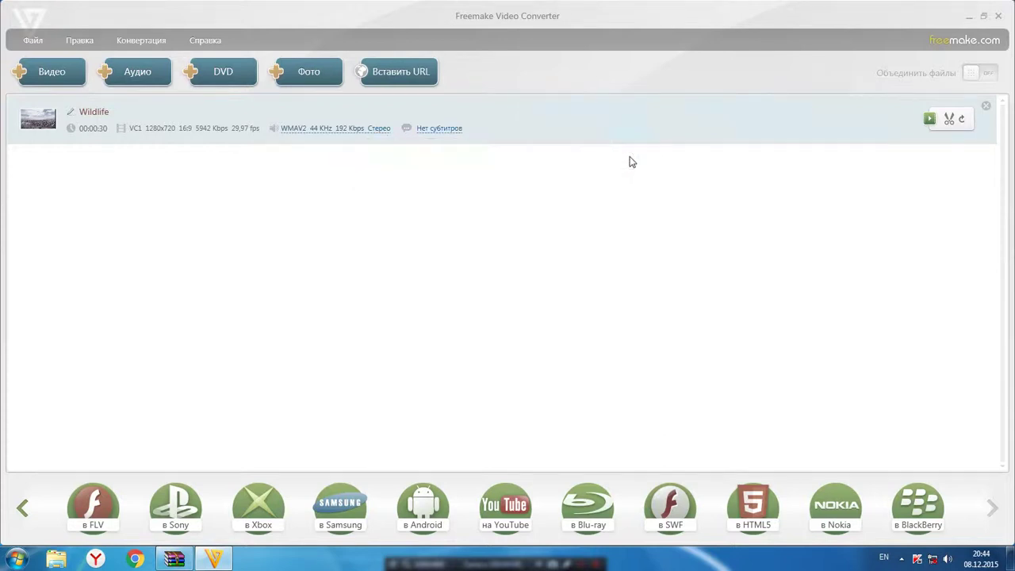
pyautogui.click(21, 507)
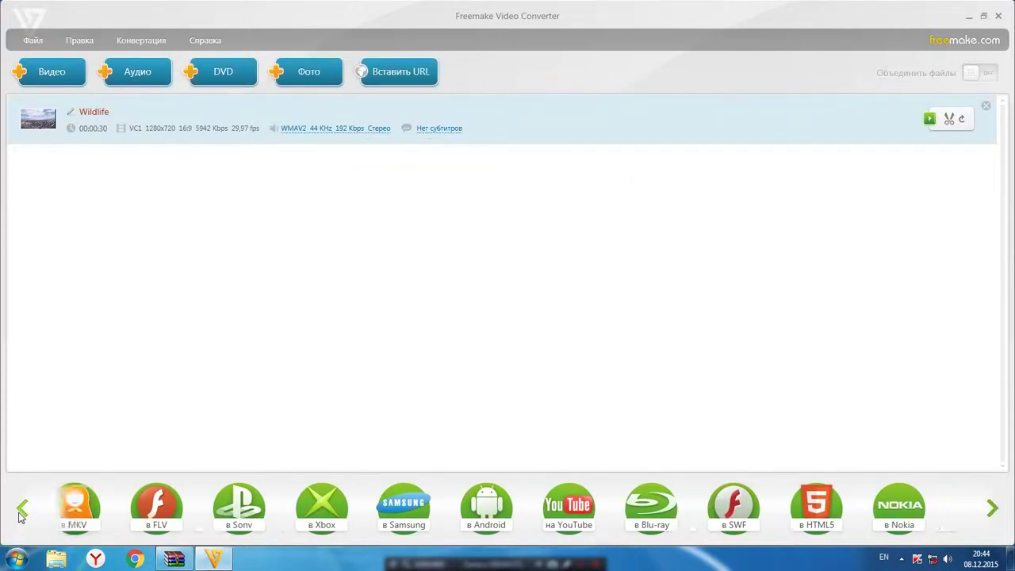
pyautogui.click(993, 505)
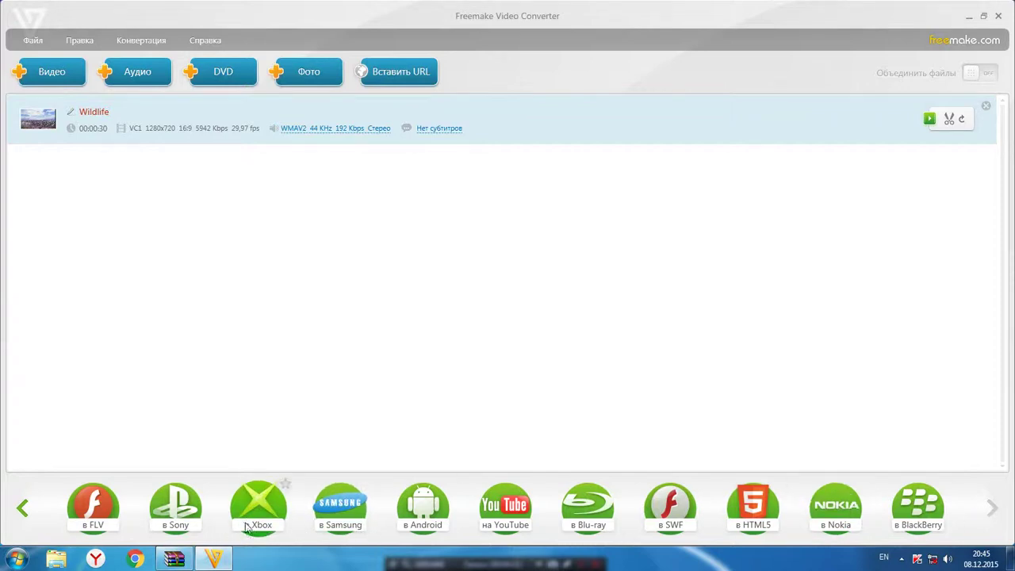
pyautogui.click(22, 507)
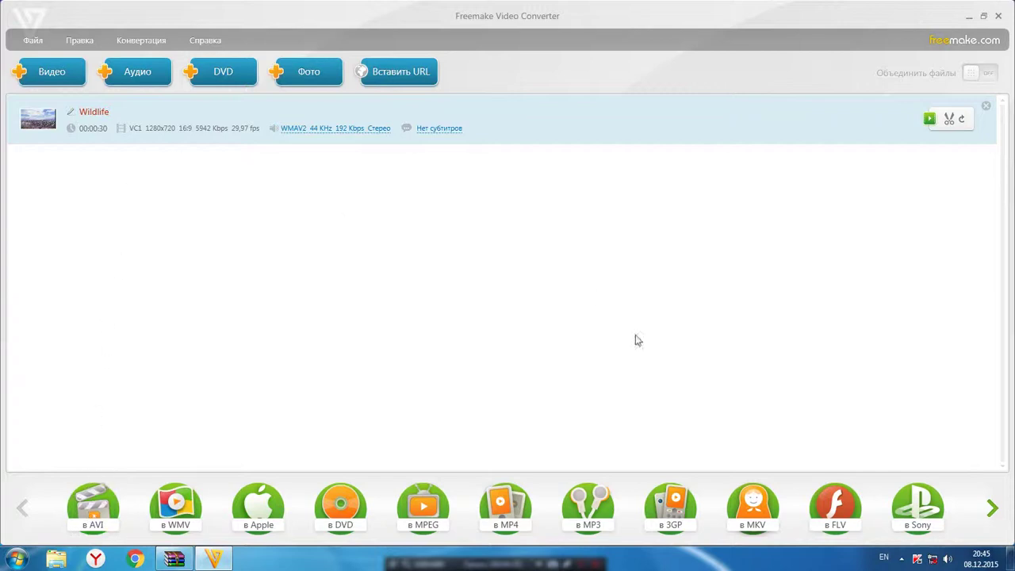
# - Convert the video to MP4 with the Оригинальные параметры profile, saving it to the desktop as Wildlife.mp4
pyautogui.click(501, 507)
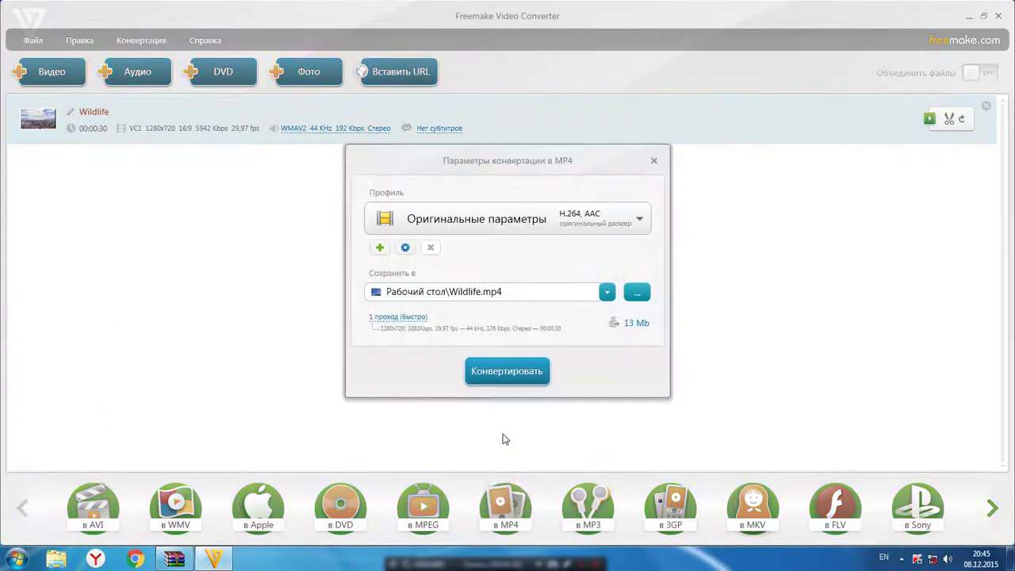
pyautogui.click(503, 230)
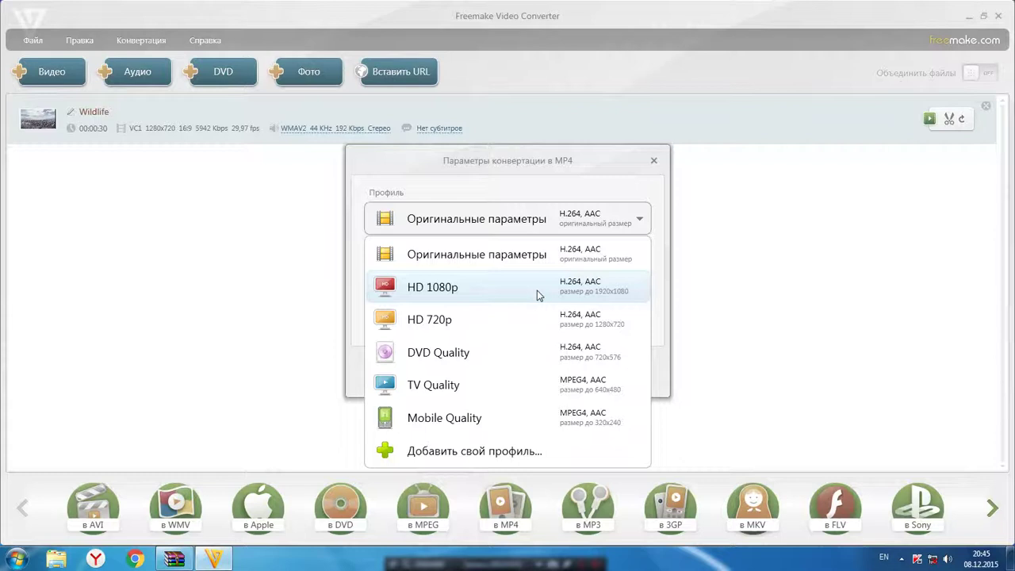
pyautogui.click(568, 260)
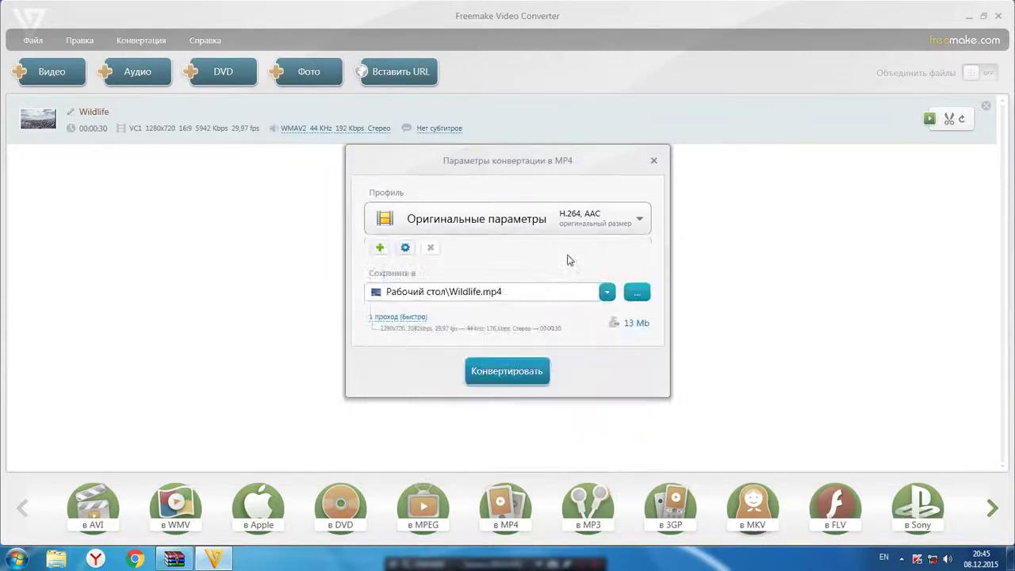
pyautogui.click(634, 295)
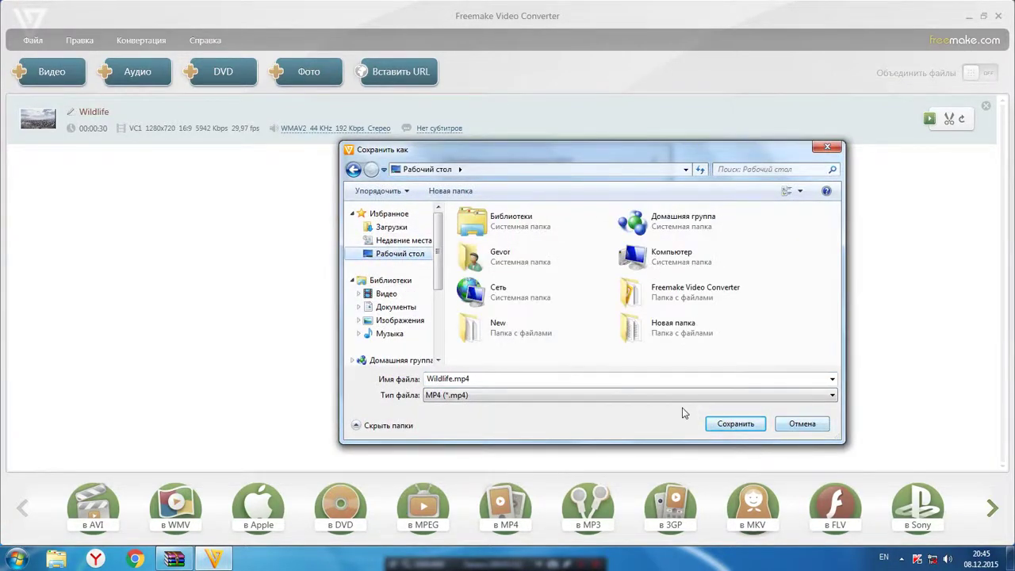
pyautogui.click(724, 423)
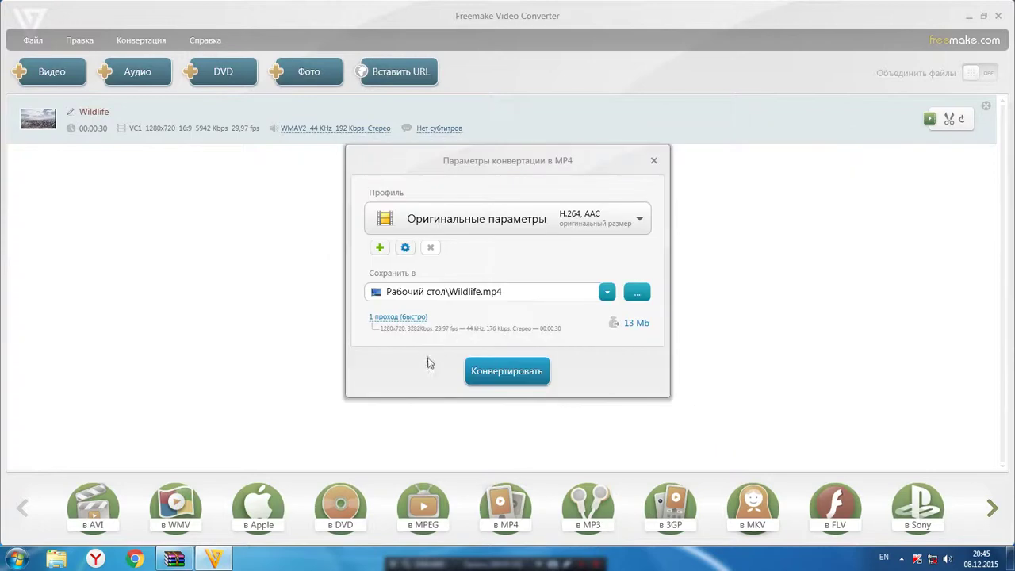
pyautogui.click(497, 371)
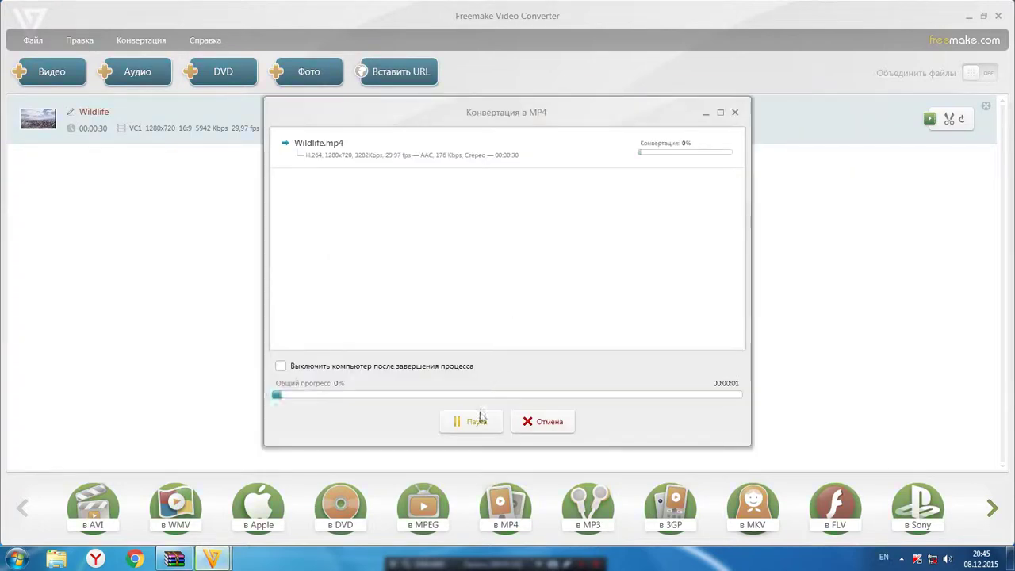
# - Pause the MP4 conversion with computer shutdown after completion enabled, and close the WinRAR archive window
pyautogui.click(461, 426)
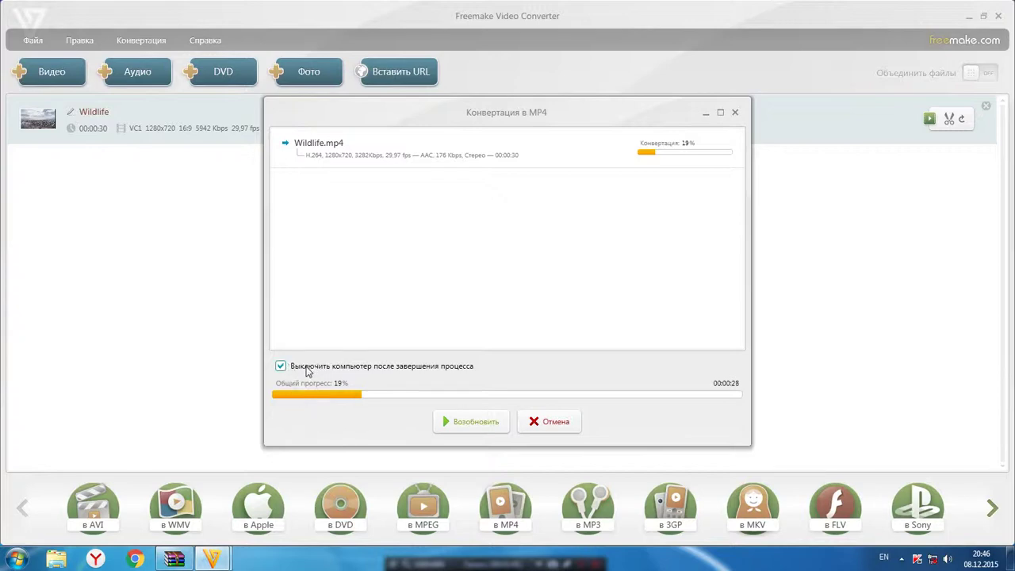
pyautogui.click(174, 559)
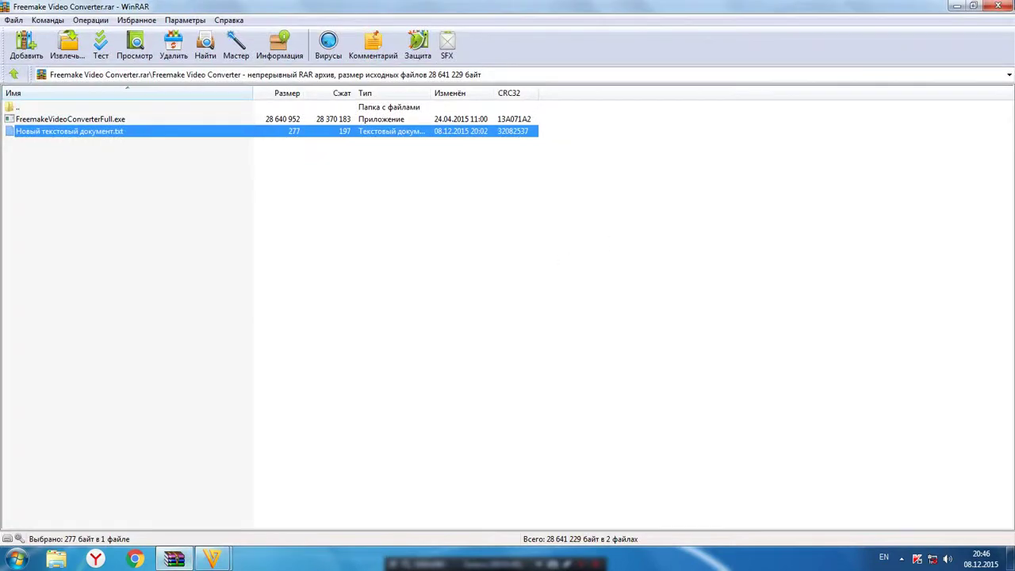
pyautogui.click(997, 6)
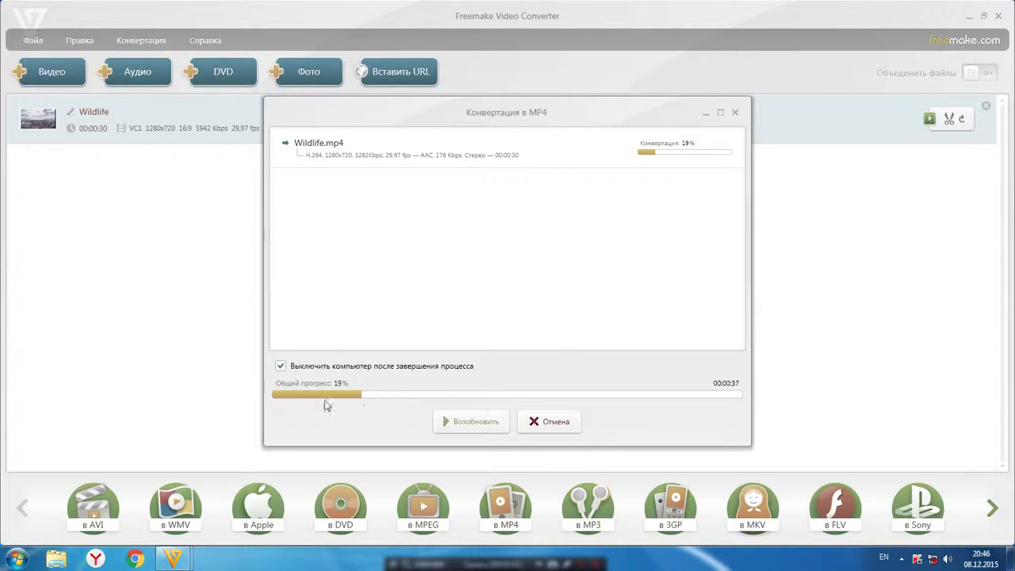
# - Disable computer shutdown after completion, resume the conversion, and close its window once it finishes
pyautogui.click(281, 366)
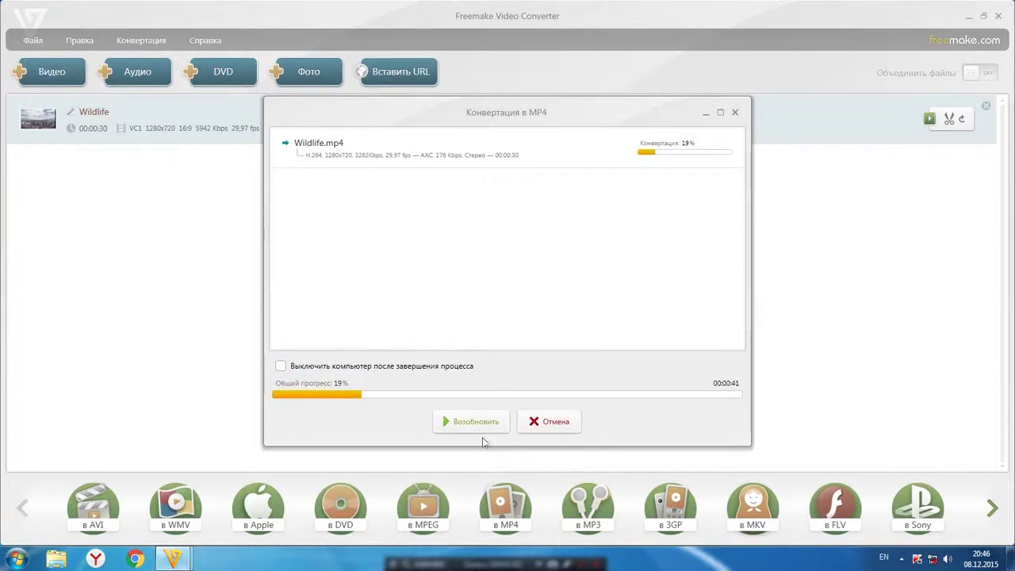
pyautogui.click(453, 421)
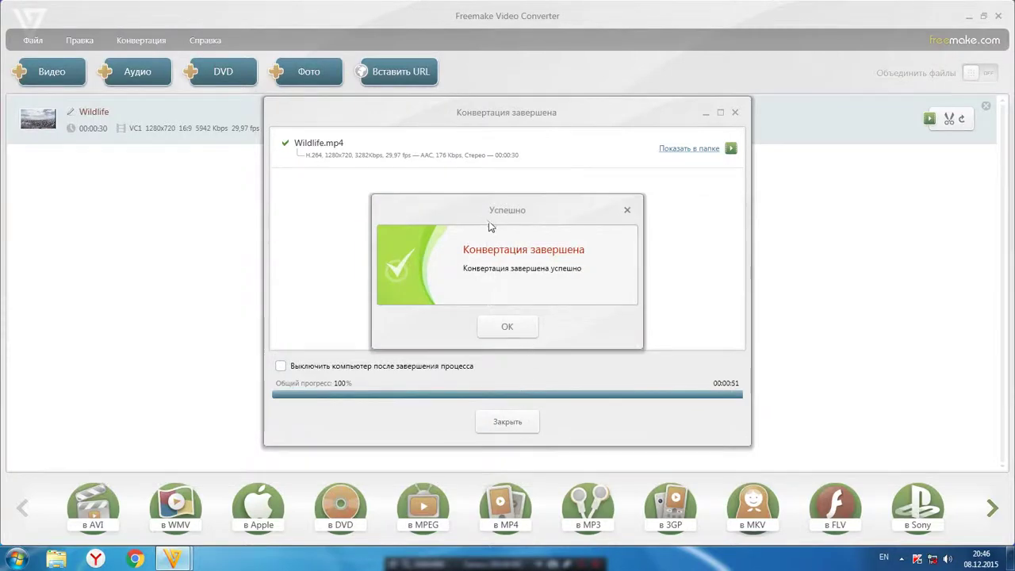
pyautogui.click(516, 327)
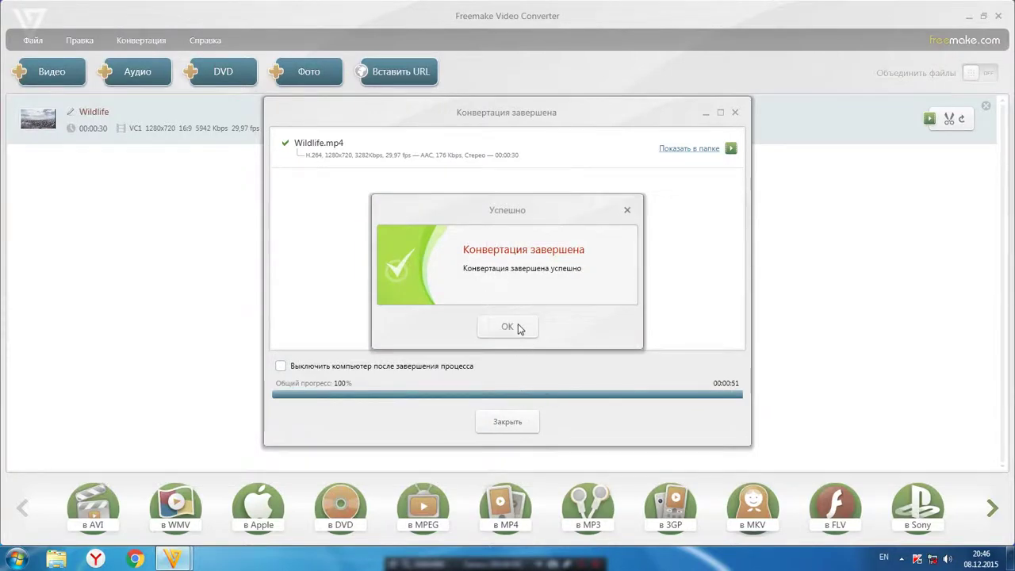
pyautogui.click(735, 113)
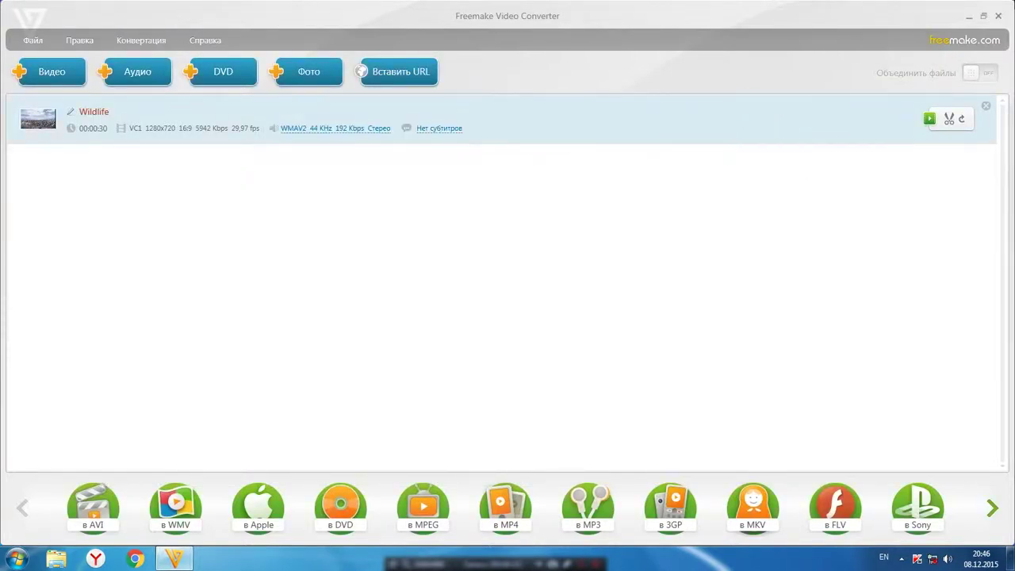
# - Minimize the converter and play the converted Wildlife.mp4 from the desktop, replaying it from the start and pausing it
pyautogui.click(968, 16)
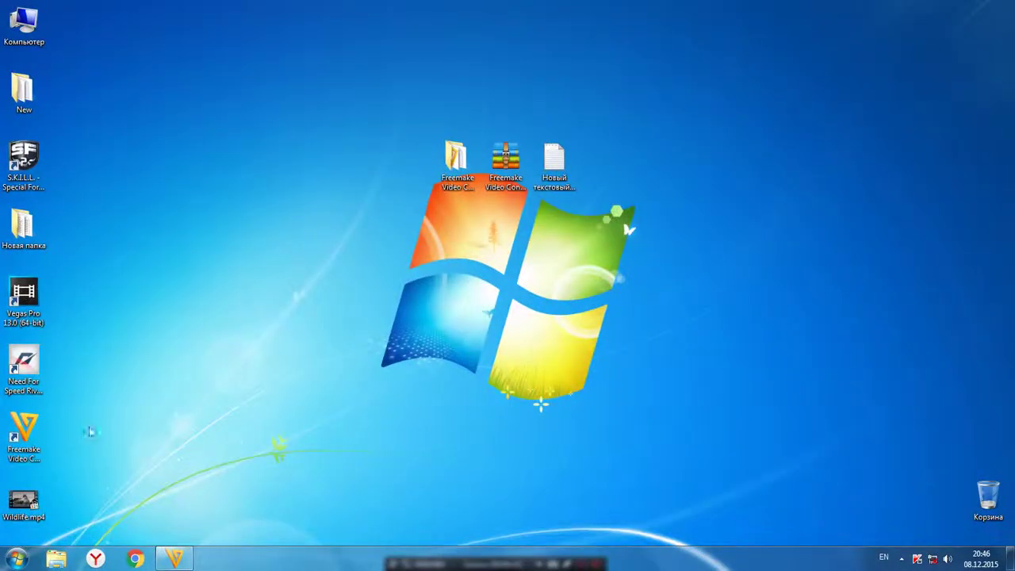
pyautogui.doubleClick(24, 501)
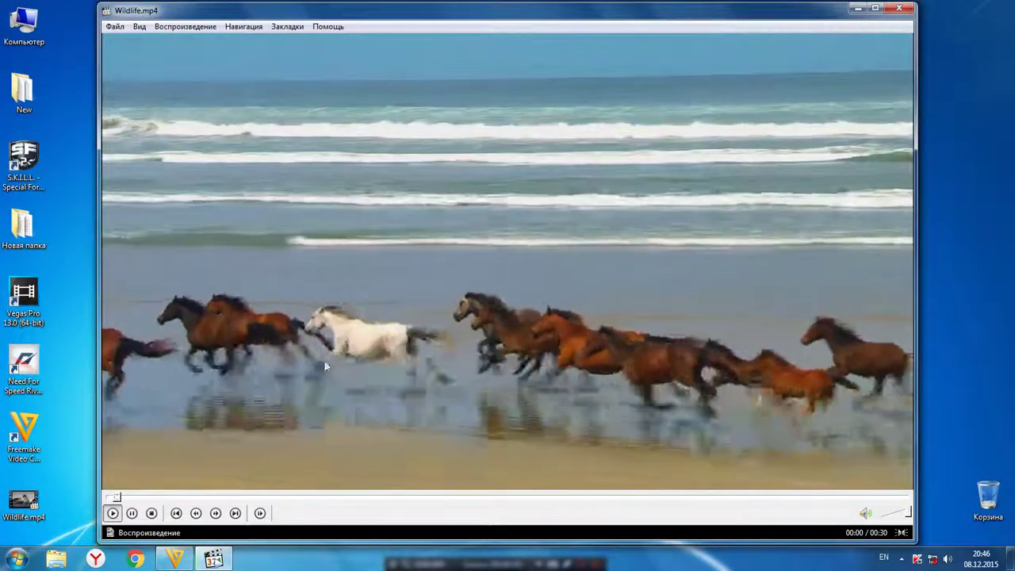
pyautogui.click(132, 513)
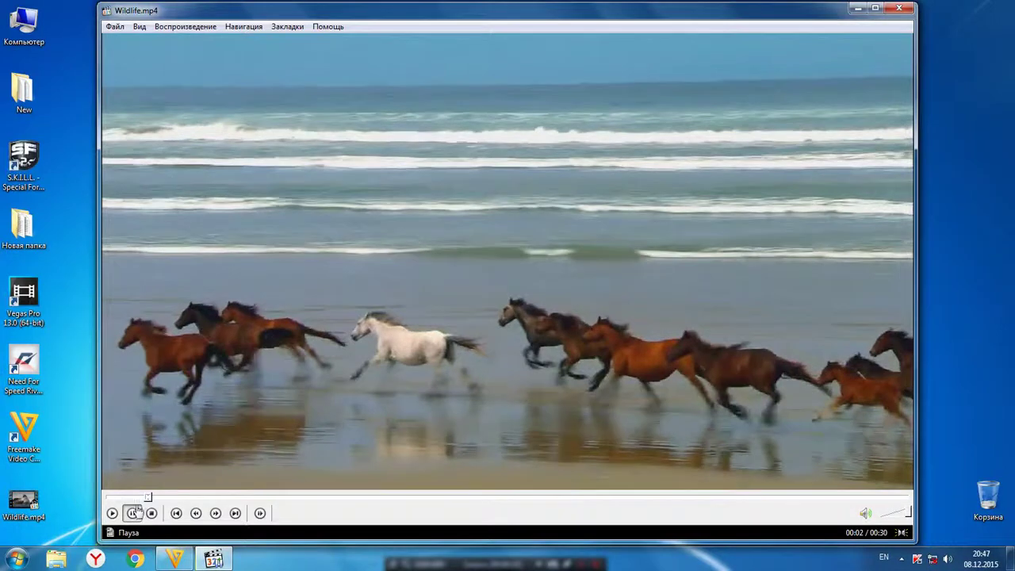
pyautogui.moveTo(147, 496); pyautogui.dragTo(116, 496)
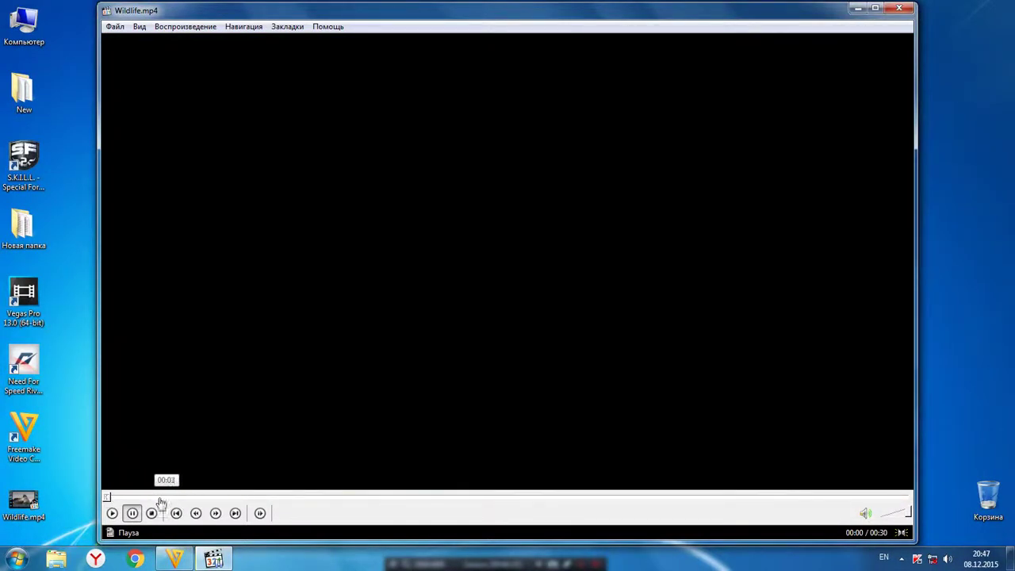
pyautogui.click(112, 512)
pyautogui.click(132, 512)
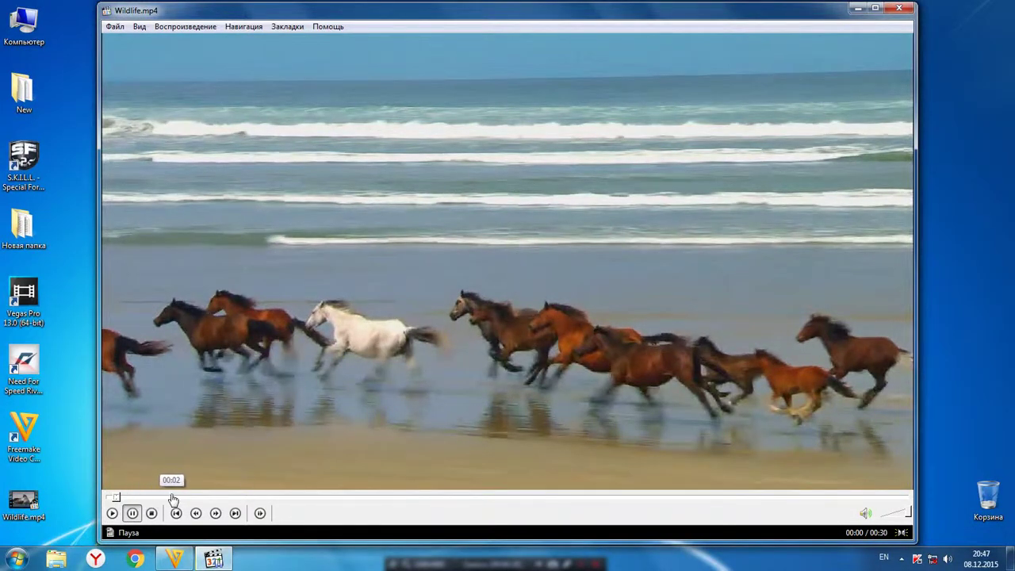
# - Skim through the converted Wildlife.mp4 at several points in the paused and running video, and close the player
pyautogui.click(218, 497)
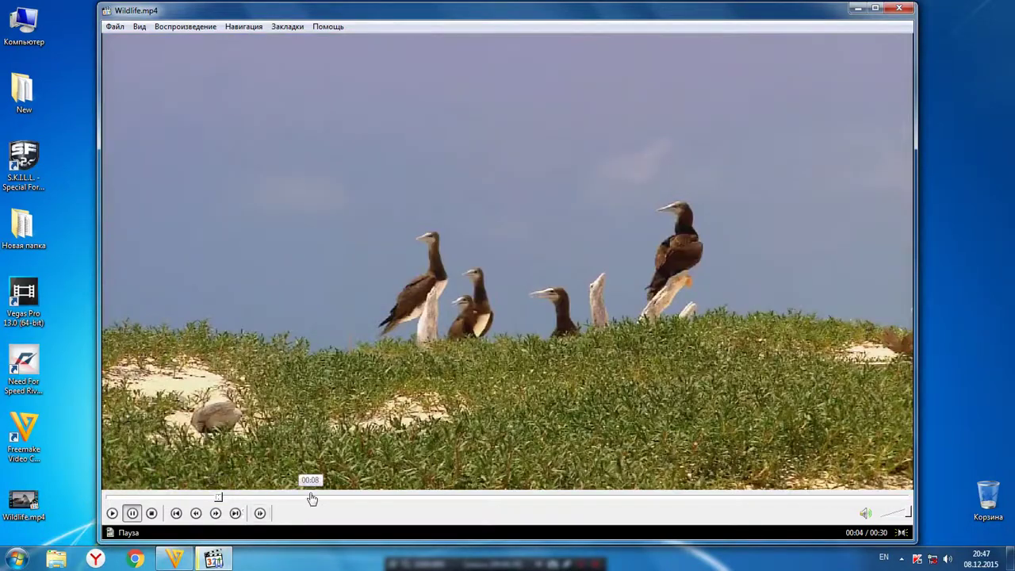
pyautogui.click(298, 497)
pyautogui.click(419, 499)
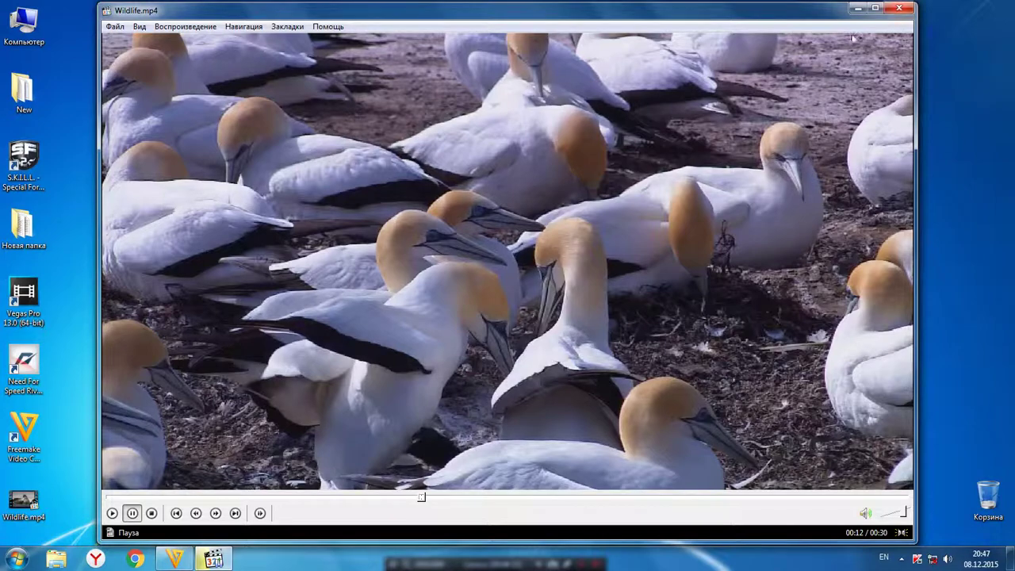
pyautogui.click(269, 421)
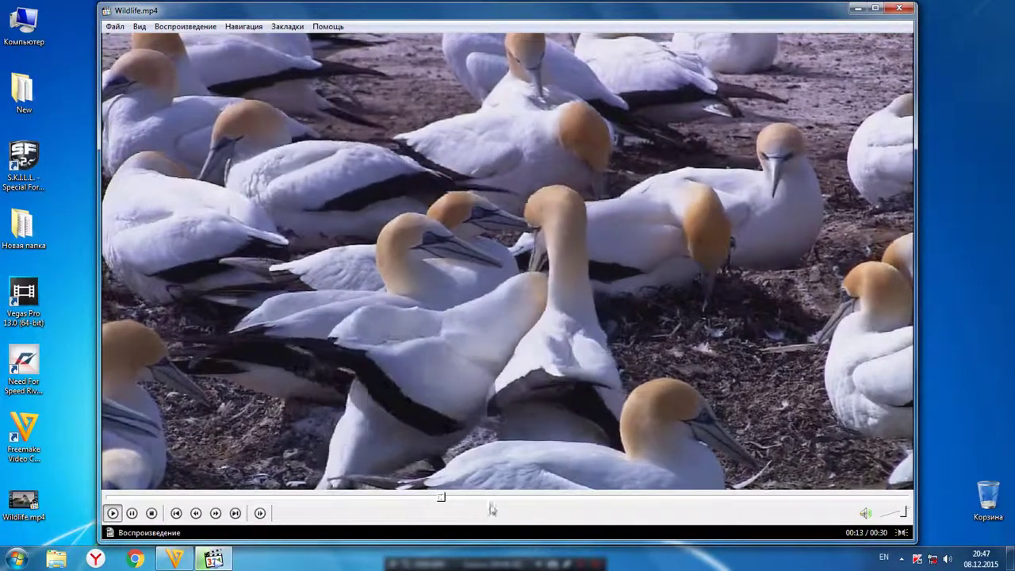
pyautogui.click(571, 497)
pyautogui.click(669, 498)
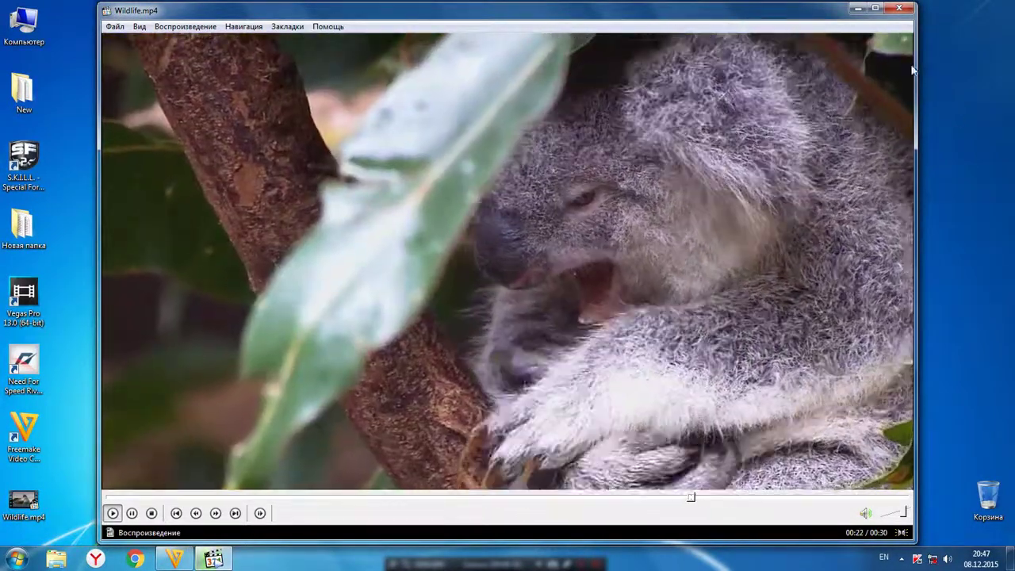
pyautogui.hotkey('alt', 'F4')
# - Refresh the desktop, and remove the Wildlife video from the file list in Freemake Video Converter
pyautogui.rightClick(345, 157)
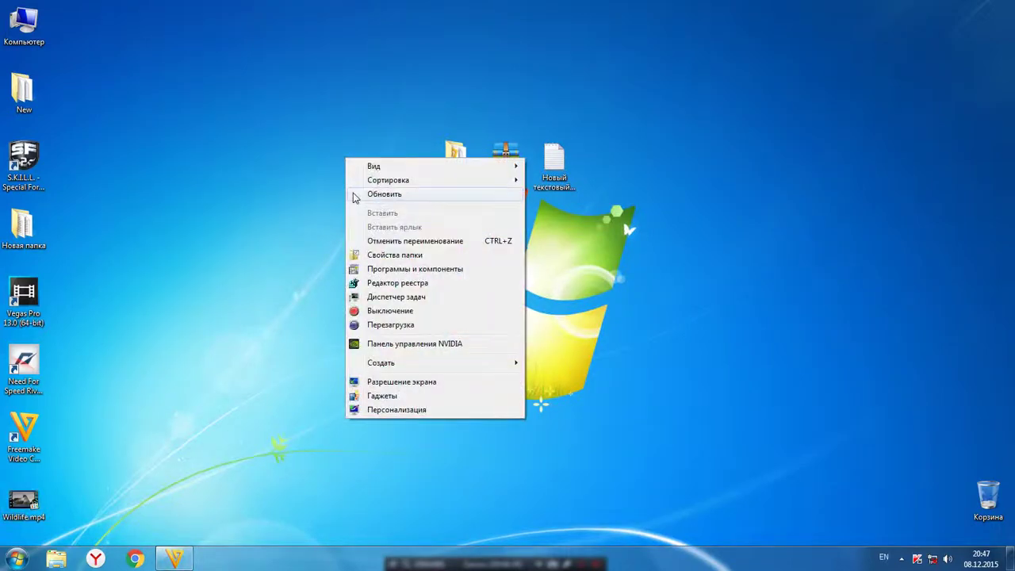
pyautogui.click(383, 194)
pyautogui.click(175, 559)
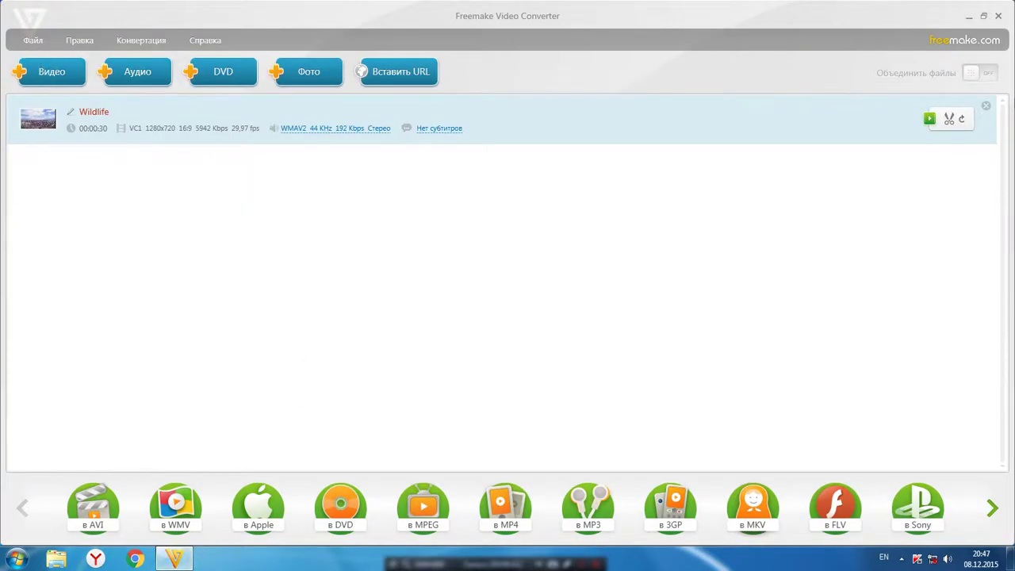
pyautogui.click(985, 108)
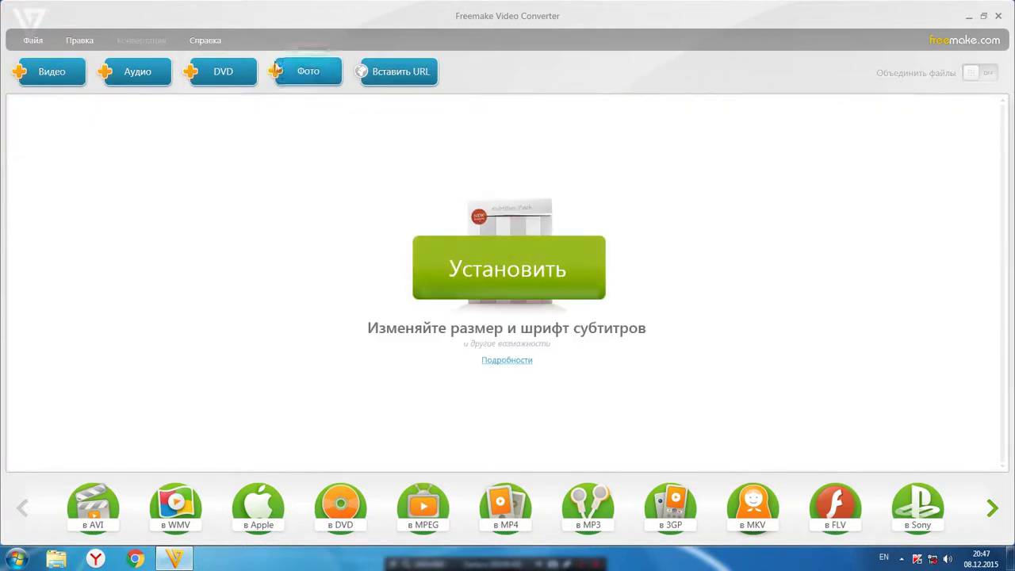
# - Open the Gold Pack installation dialog and bring up its form for an already purchased key
pyautogui.click(228, 42)
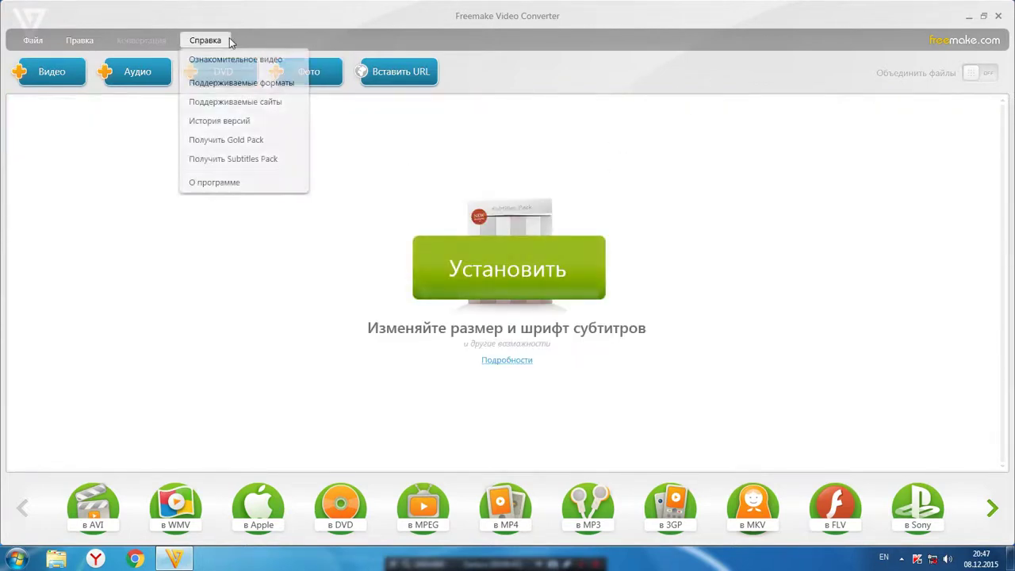
pyautogui.click(236, 140)
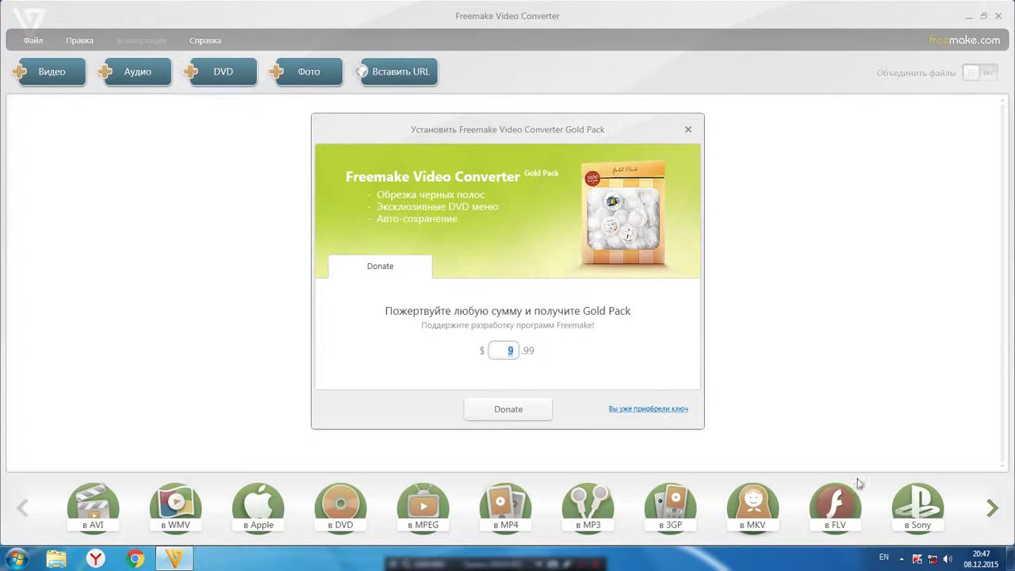
pyautogui.click(625, 413)
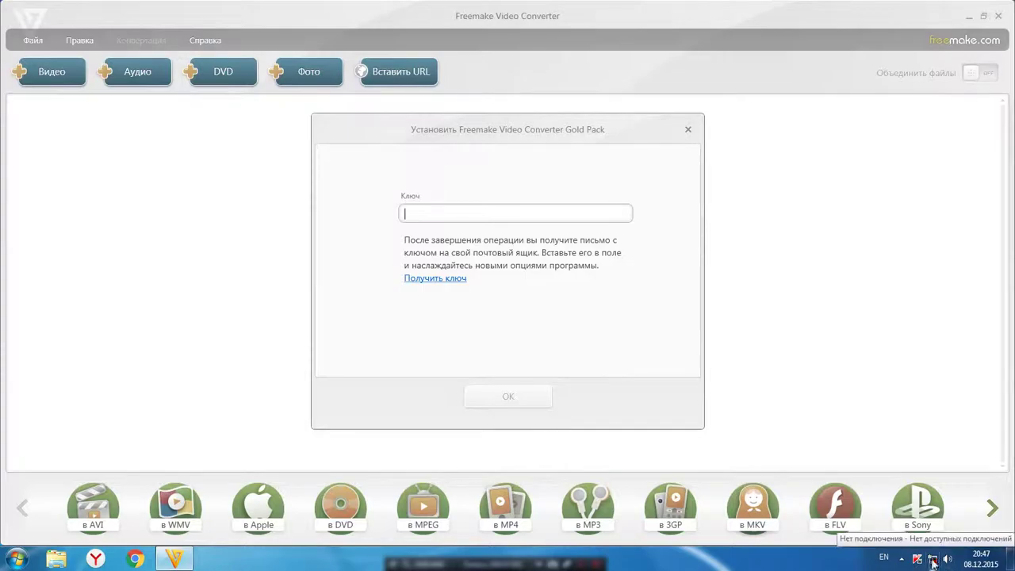
# - Open Freemake Video Converter.rar from the desktop in WinRAR and view Новый текстовый документ.txt from its Freemake Video Converter folder
pyautogui.click(1010, 557)
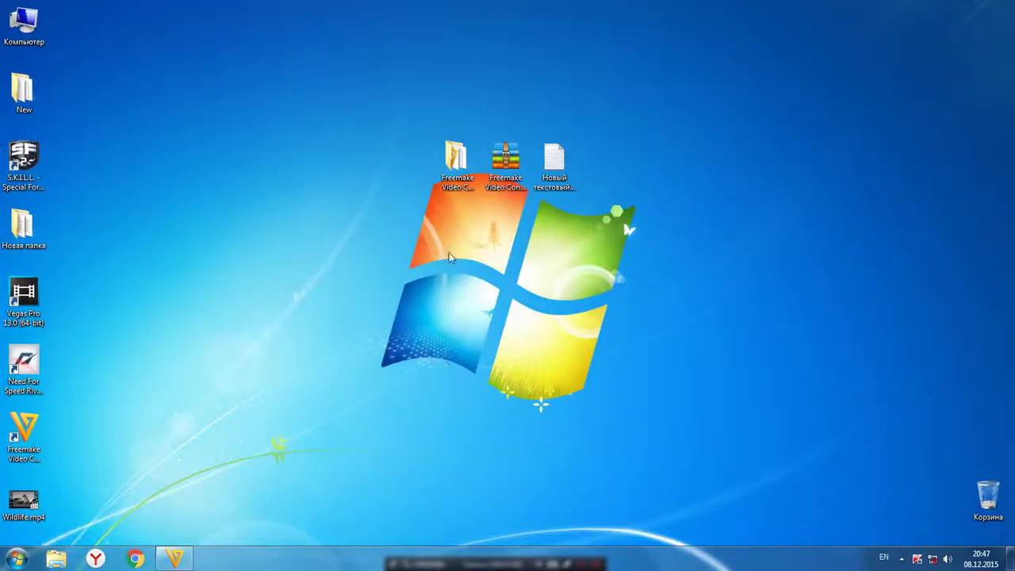
pyautogui.doubleClick(504, 188)
pyautogui.doubleClick(65, 121)
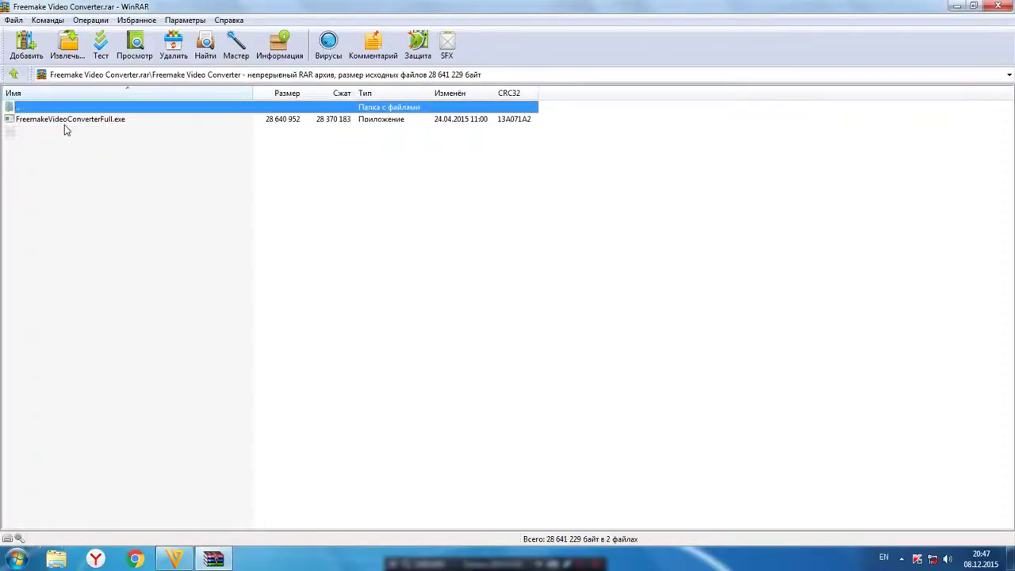
pyautogui.doubleClick(45, 132)
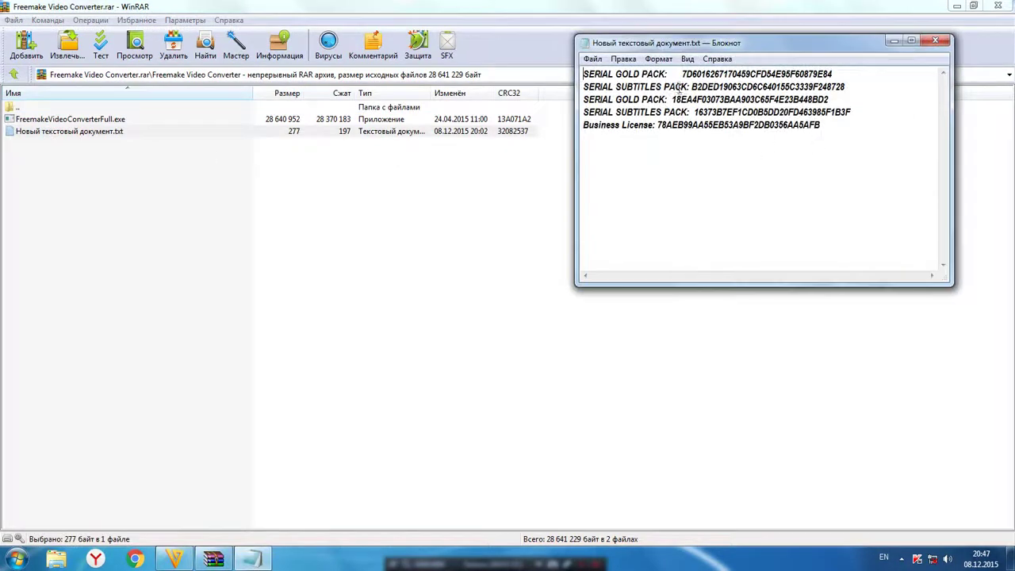
# - Copy the first Gold Pack serial key from the text document, without its label or leading spaces
pyautogui.moveTo(683, 74); pyautogui.dragTo(830, 74)
pyautogui.moveTo(665, 74); pyautogui.dragTo(815, 76)
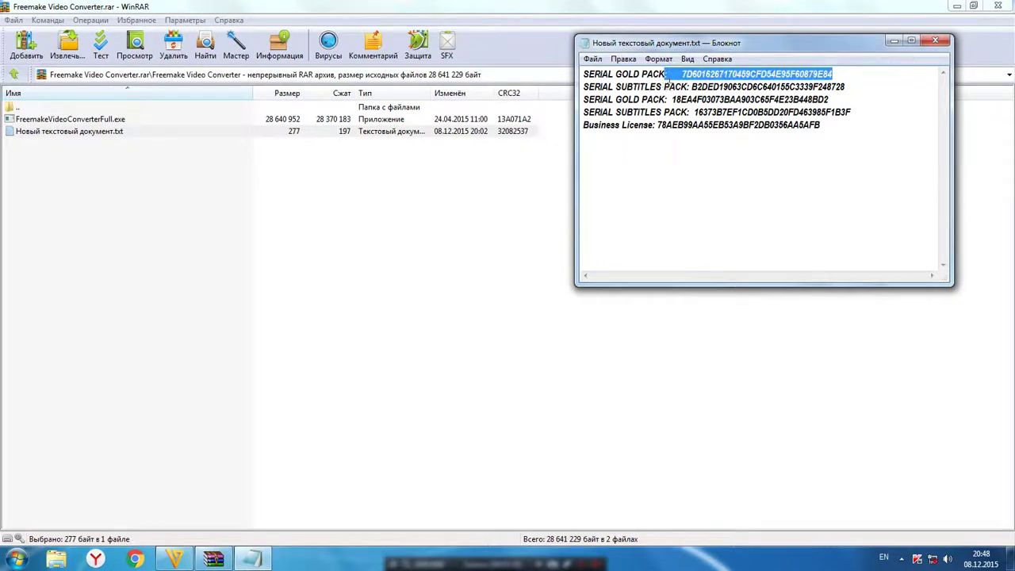
pyautogui.moveTo(641, 74); pyautogui.dragTo(832, 73)
pyautogui.click(832, 73)
pyautogui.click(681, 74)
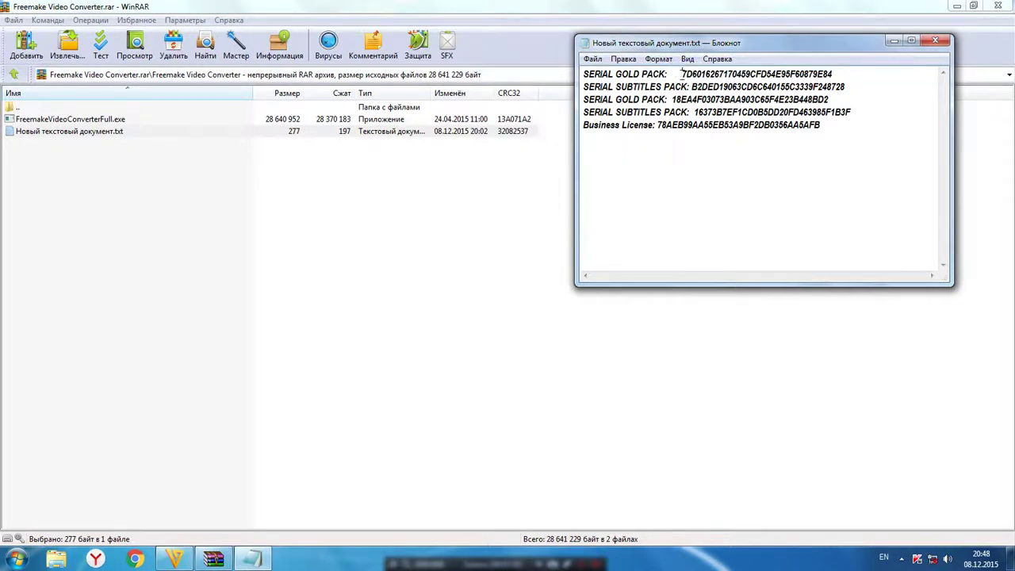
pyautogui.moveTo(681, 74); pyautogui.dragTo(832, 74)
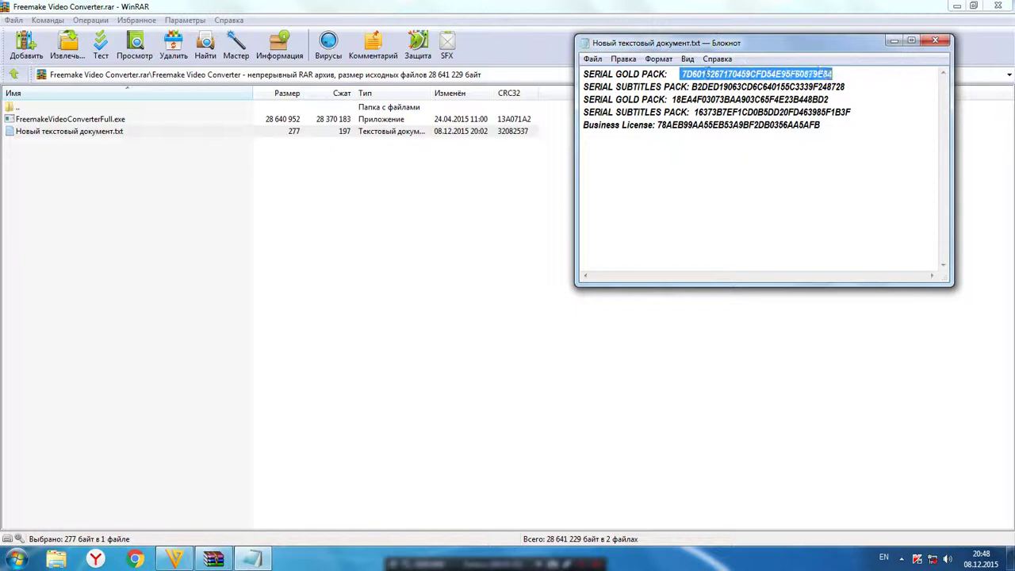
pyautogui.click(684, 74)
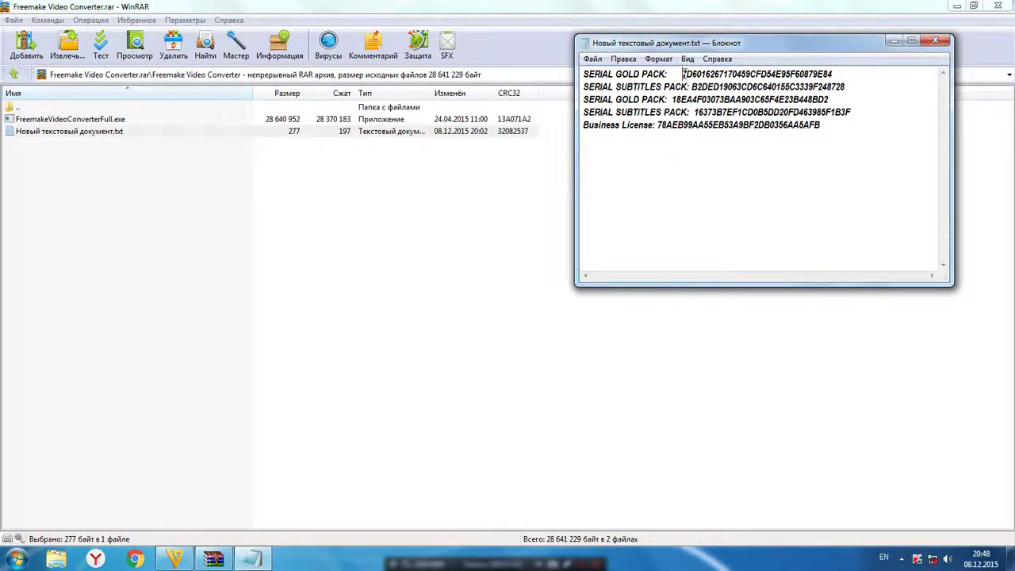
pyautogui.moveTo(684, 74); pyautogui.dragTo(851, 74)
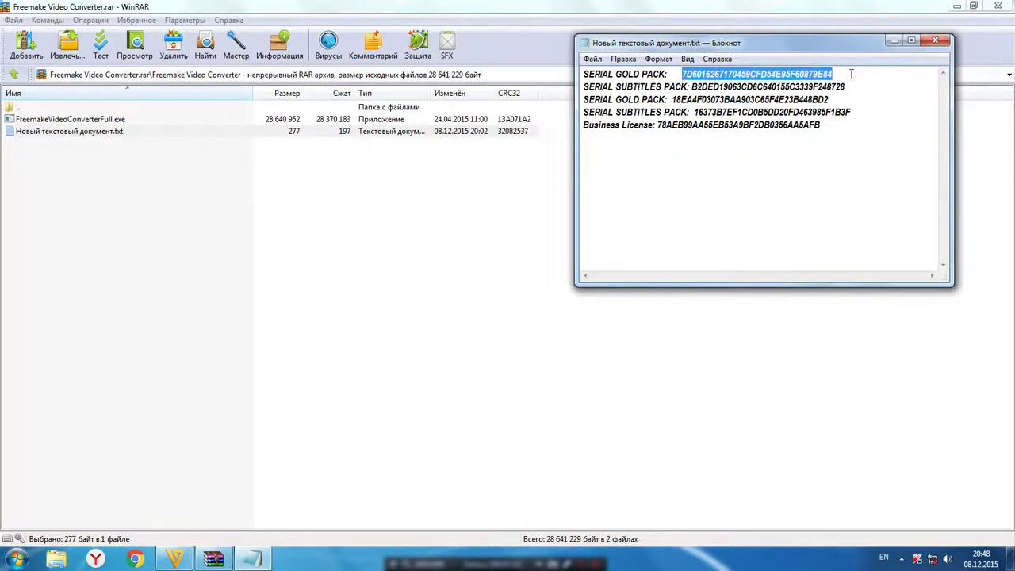
pyautogui.rightClick(836, 74)
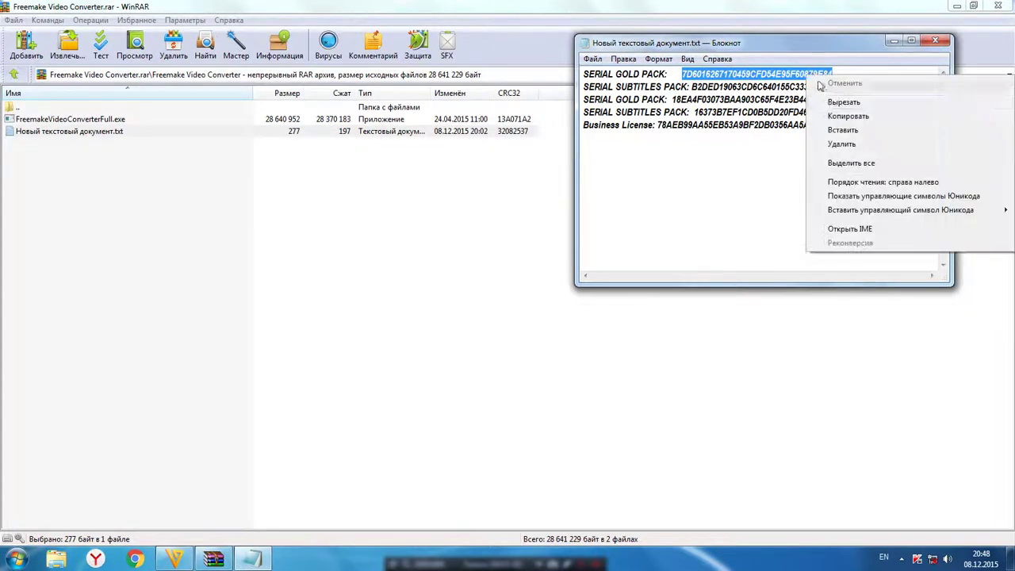
pyautogui.click(826, 117)
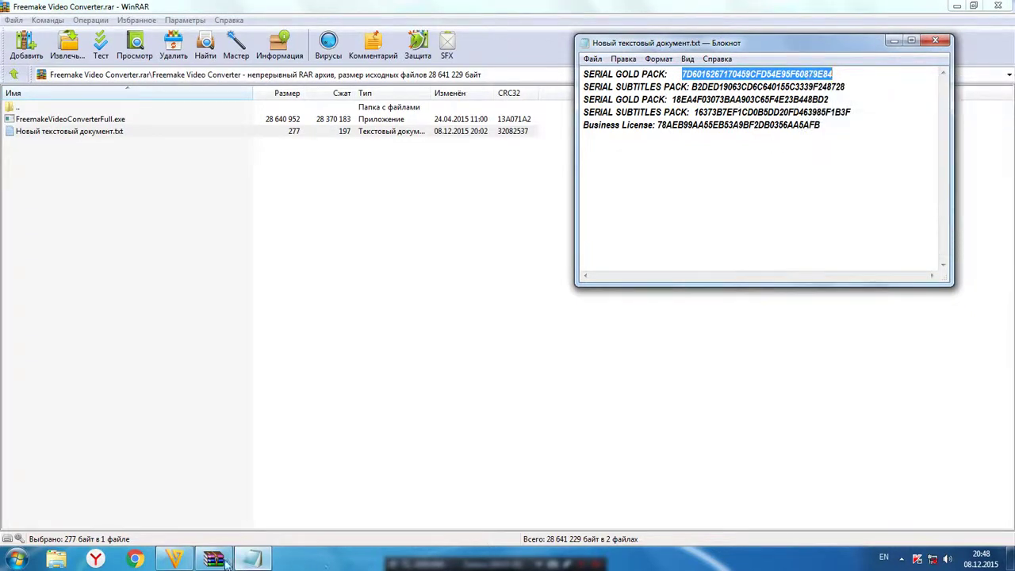
# - Switch back to Freemake Video Converter, paste the Gold Pack licence key into the Ключ field, and confirm the installation
pyautogui.click(175, 560)
pyautogui.rightClick(494, 216)
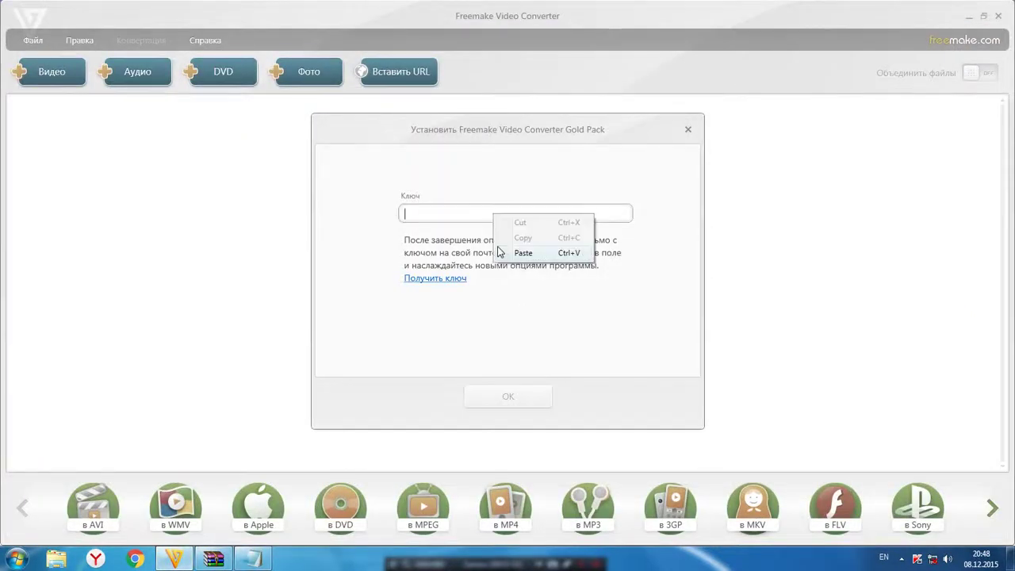
pyautogui.click(500, 249)
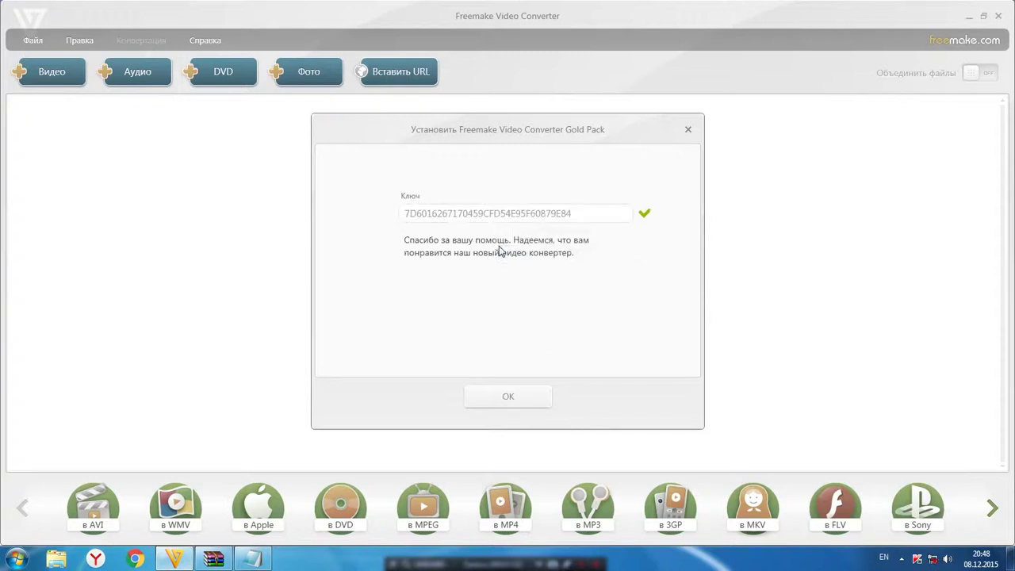
pyautogui.click(520, 400)
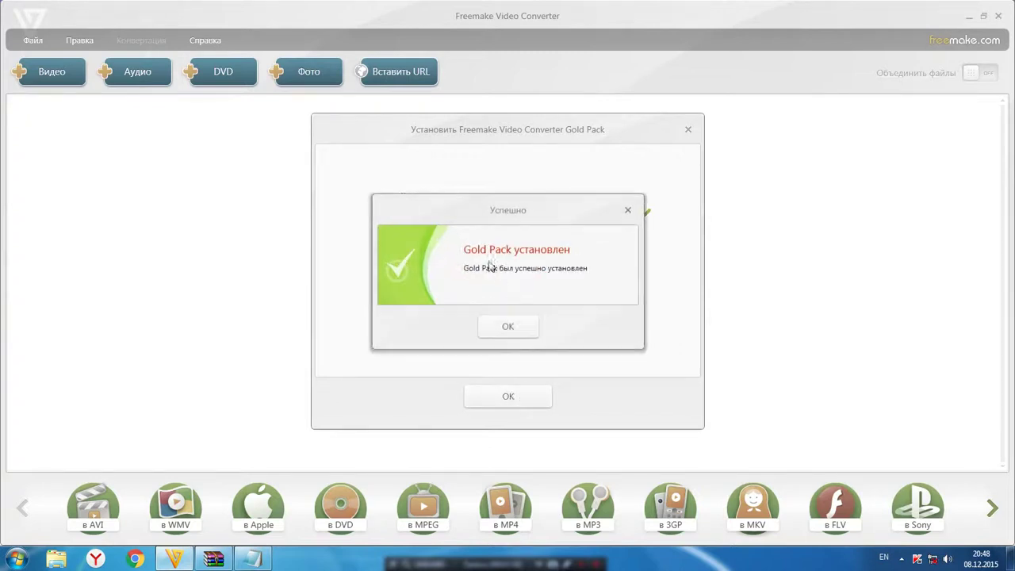
pyautogui.click(513, 328)
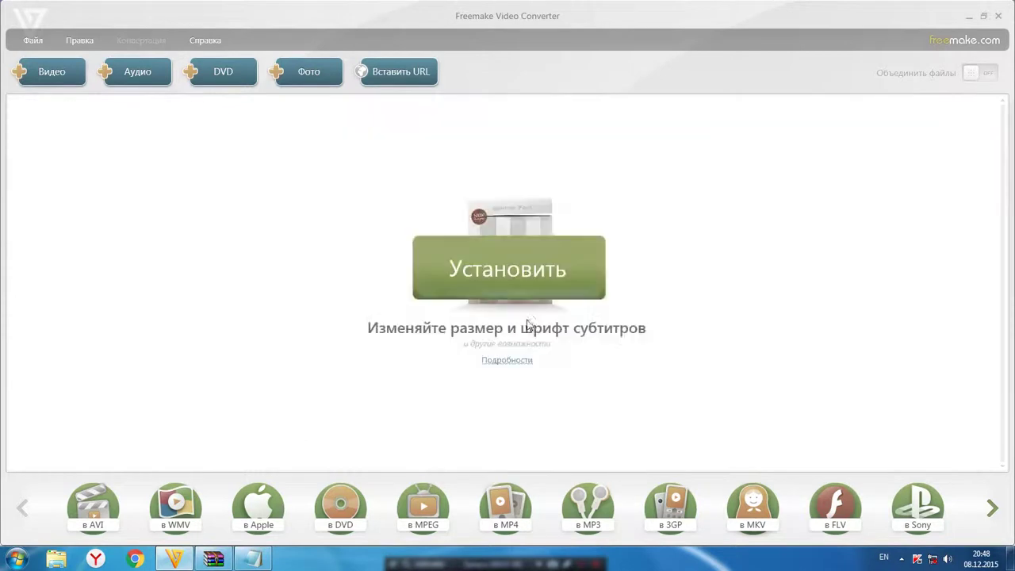
# - Open the Subtitles Pack installation dialog and bring up its form for an already purchased key
pyautogui.click(199, 39)
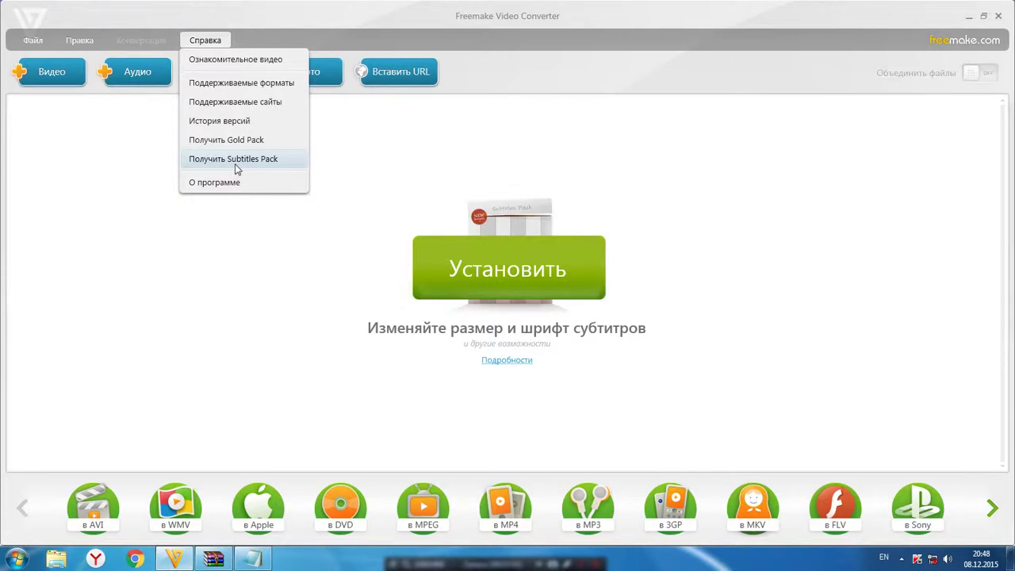
pyautogui.click(233, 158)
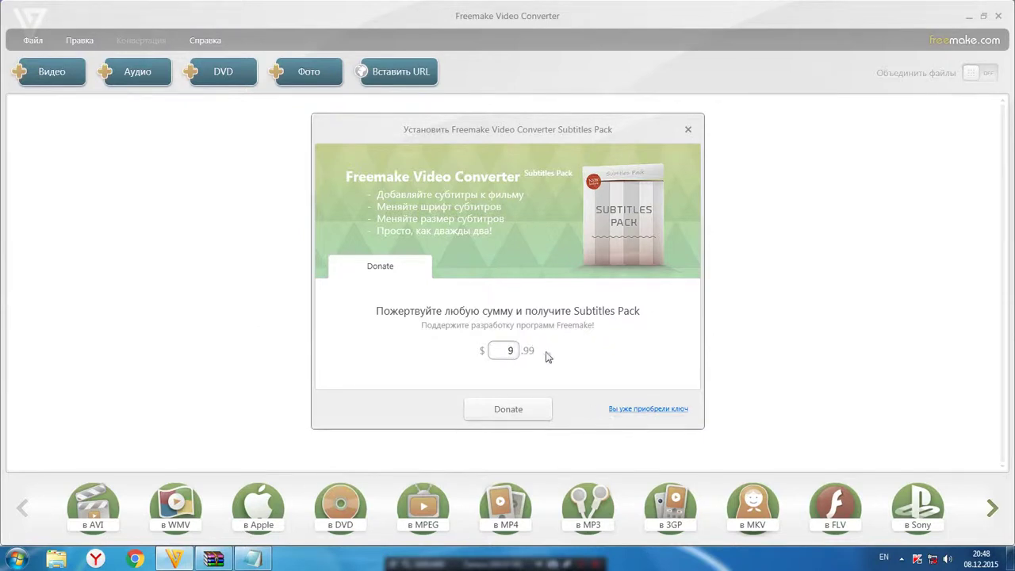
pyautogui.click(642, 412)
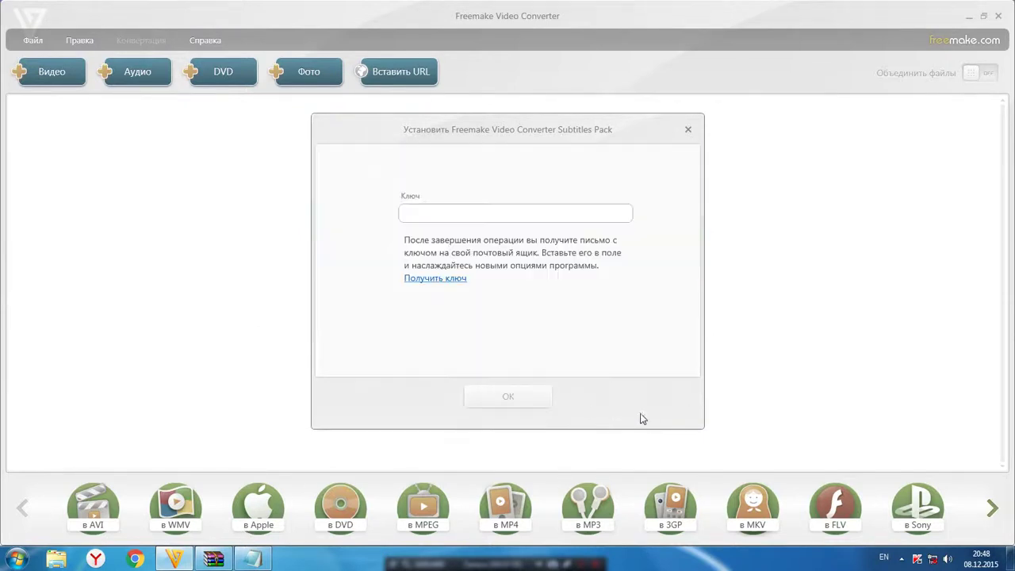
pyautogui.click(412, 212)
# - Switch to the text document in Notepad and copy the first Subtitles Pack serial key
pyautogui.hotkey('alt', 'Tab')
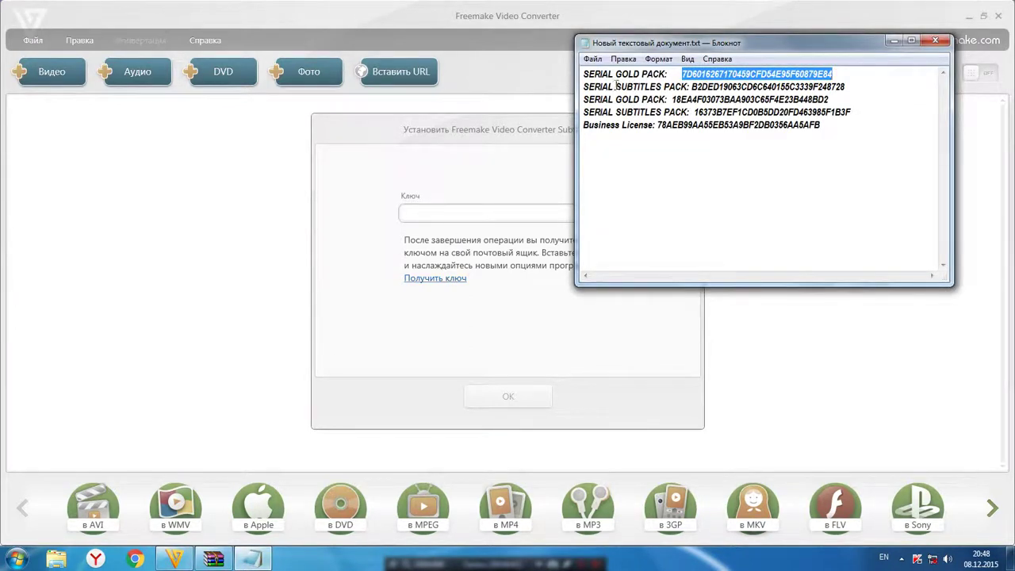
pyautogui.moveTo(616, 85); pyautogui.dragTo(689, 84)
pyautogui.click(692, 84)
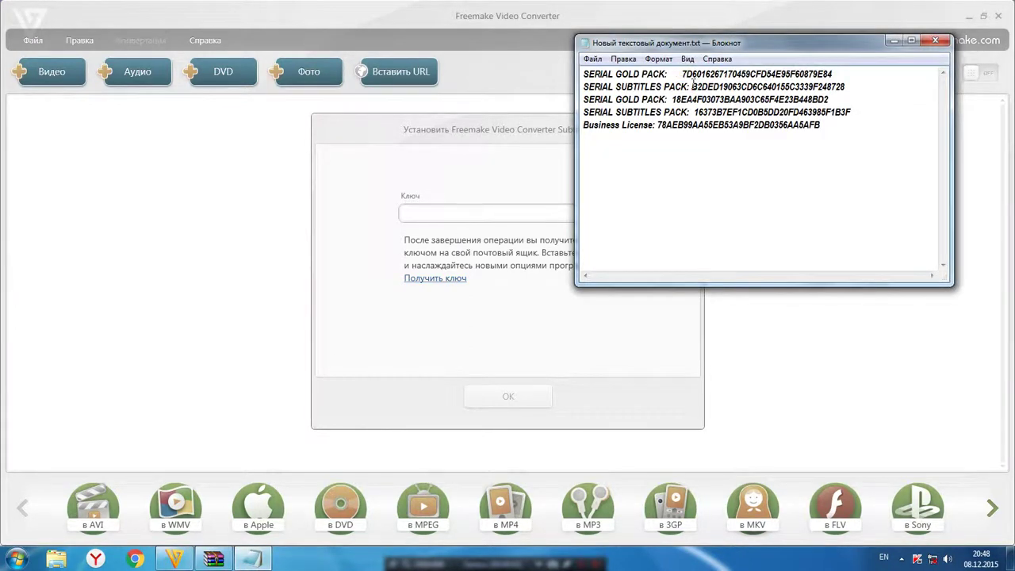
pyautogui.moveTo(692, 86); pyautogui.dragTo(845, 86)
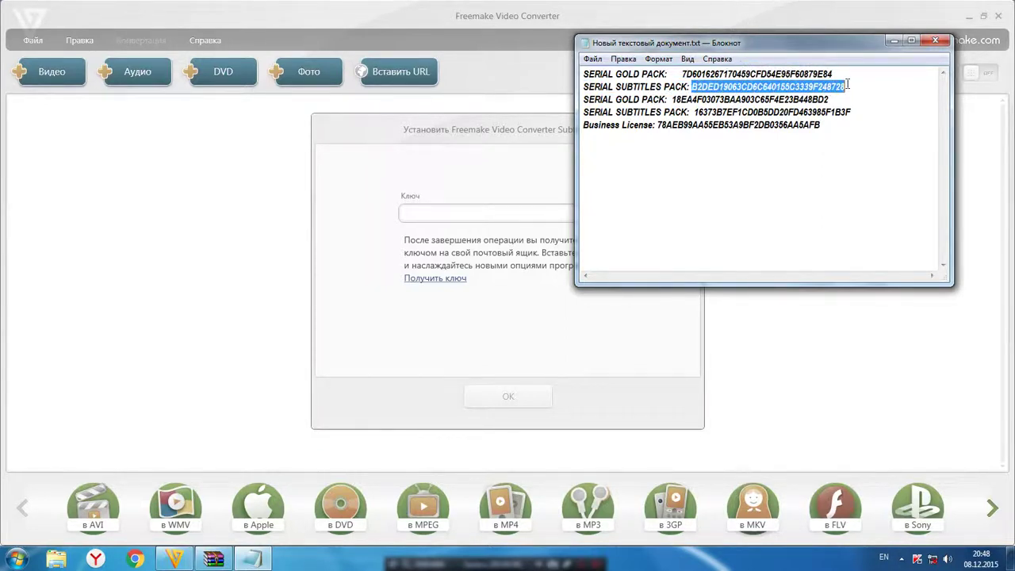
pyautogui.rightClick(805, 87)
pyautogui.click(833, 131)
# - Return to Freemake Video Converter, paste the Subtitles Pack licence key into the Ключ field, and confirm the installation
pyautogui.click(253, 559)
pyautogui.click(443, 210)
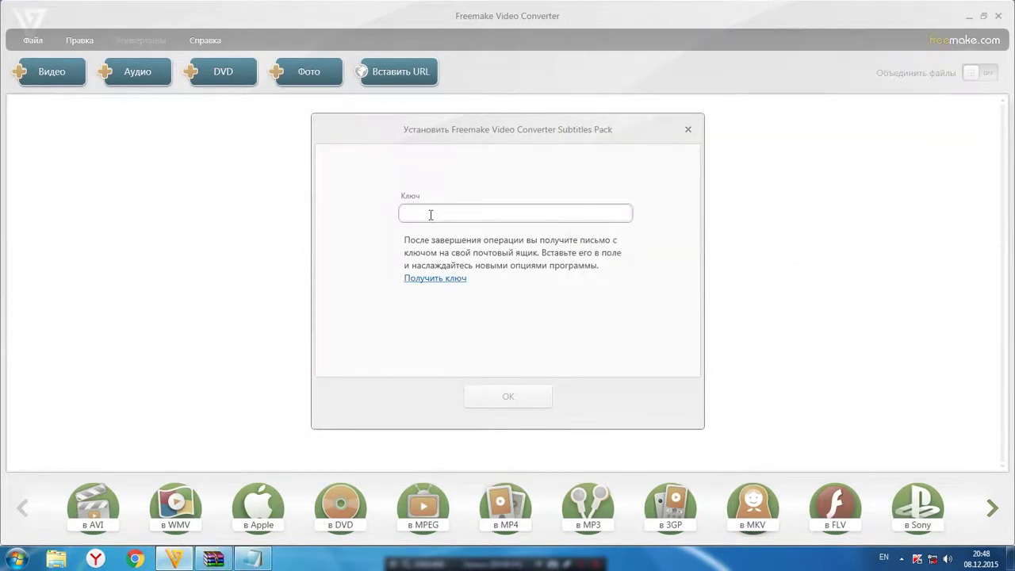
pyautogui.rightClick(427, 215)
pyautogui.click(438, 253)
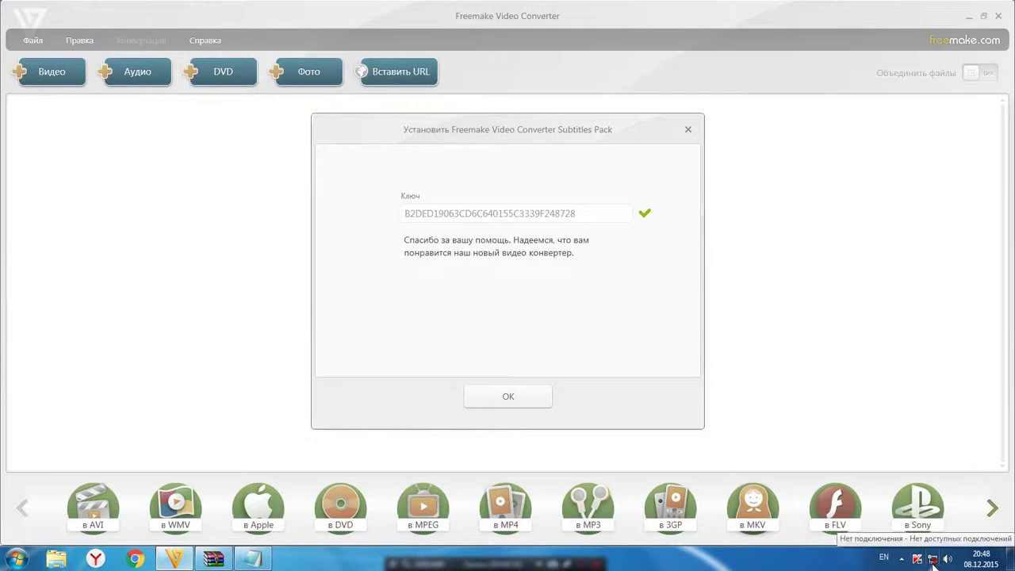
pyautogui.click(514, 402)
pyautogui.click(499, 334)
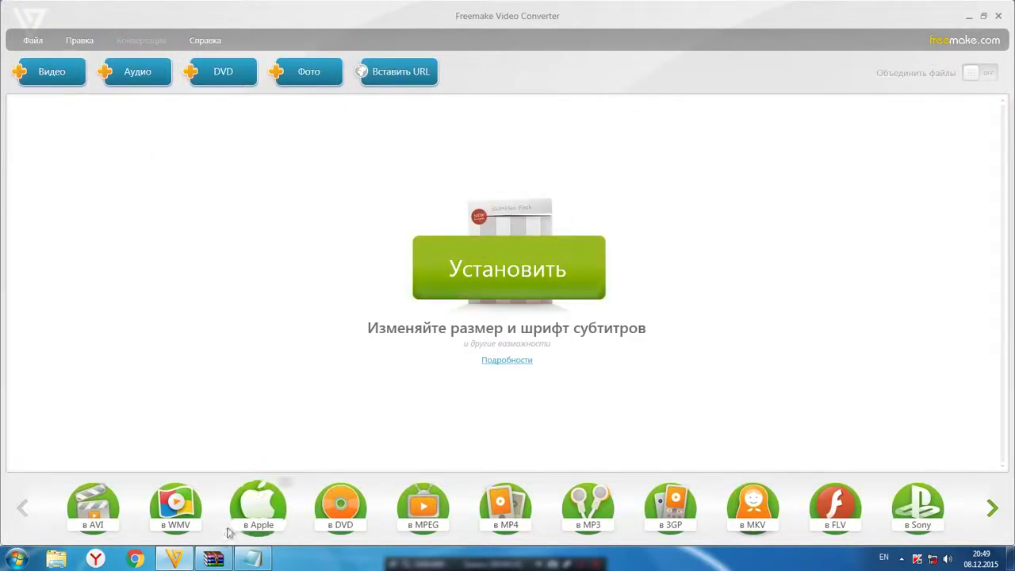
# - Bring the text document back up in Notepad and review its Business License entry
pyautogui.click(252, 559)
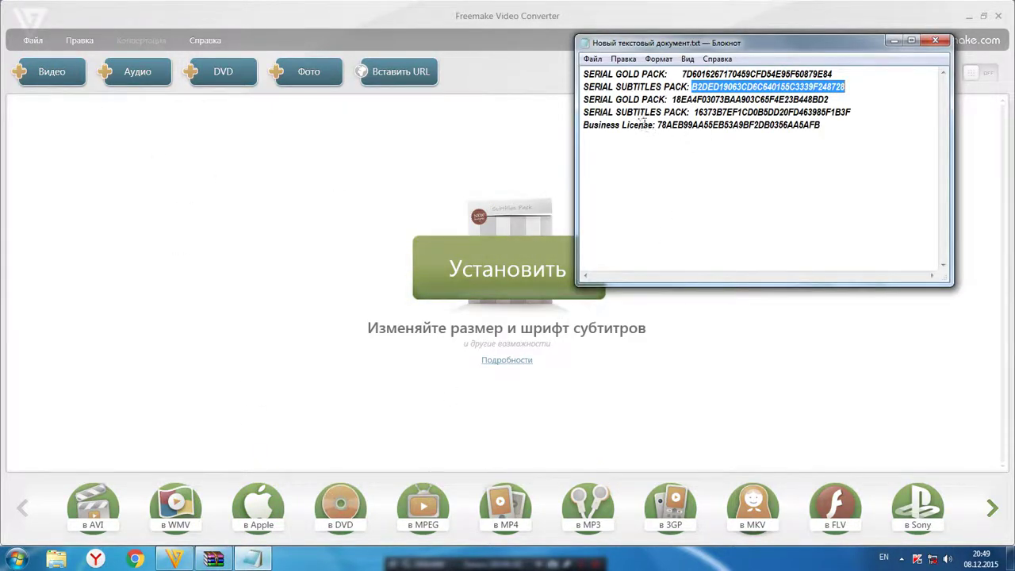
pyautogui.moveTo(663, 119); pyautogui.dragTo(825, 124)
pyautogui.click(869, 108)
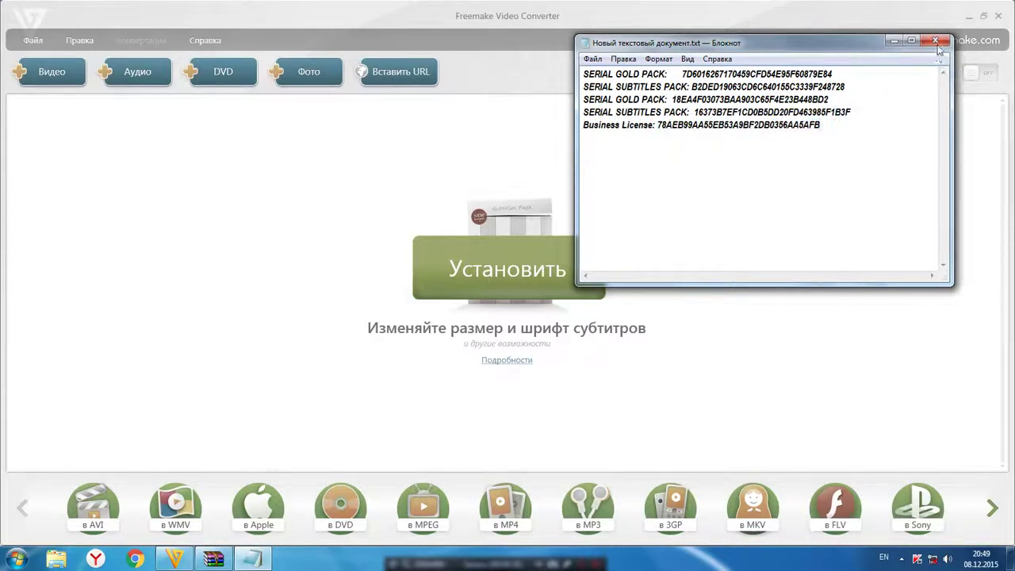
# - Close the text document in Notepad and open the converter's introductory video (Ознакомительное видео)
pyautogui.click(934, 40)
pyautogui.click(224, 46)
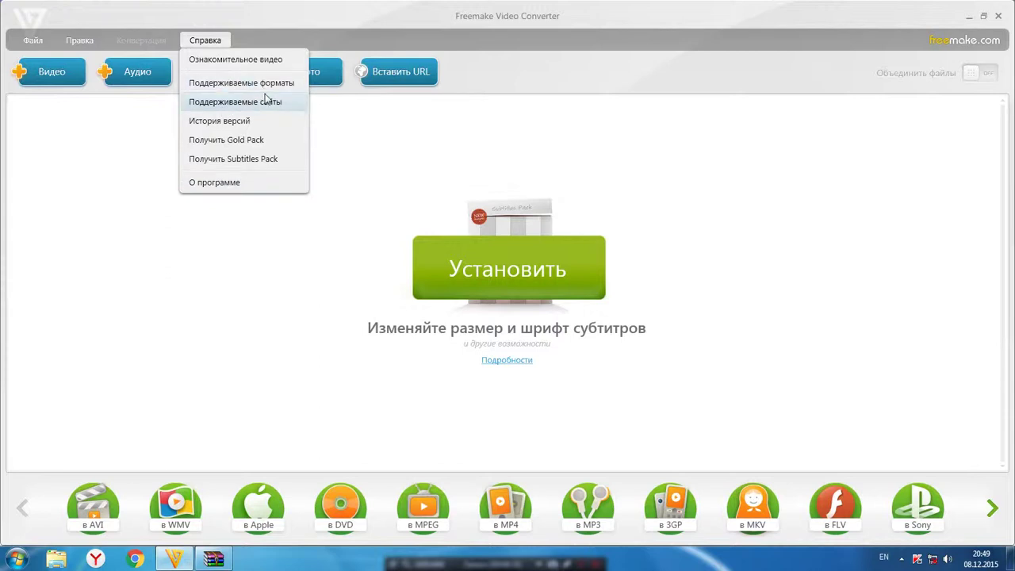
pyautogui.click(269, 62)
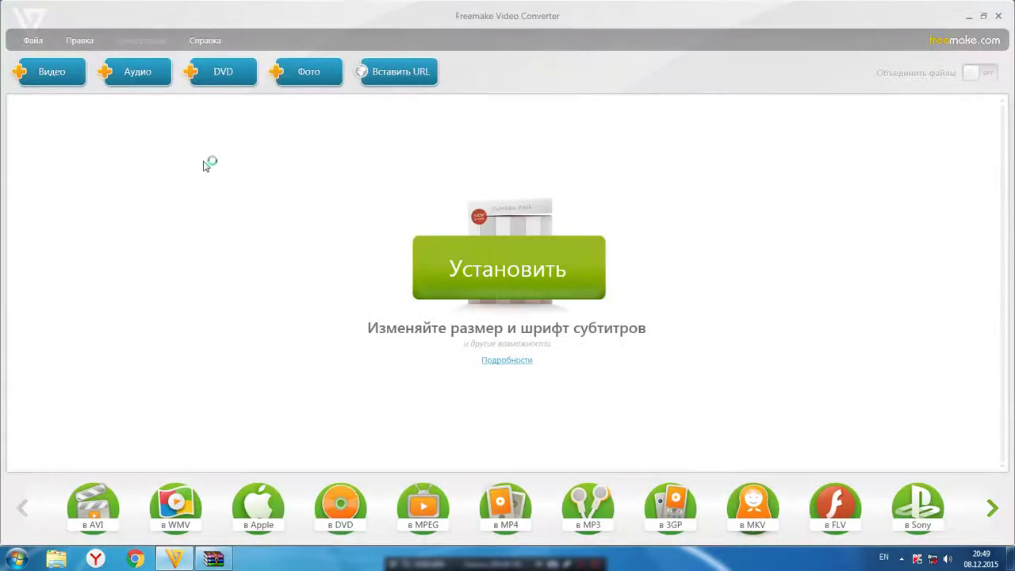
# - Open the program options and bring up the Чёрные полосы settings
pyautogui.click(83, 40)
pyautogui.click(24, 37)
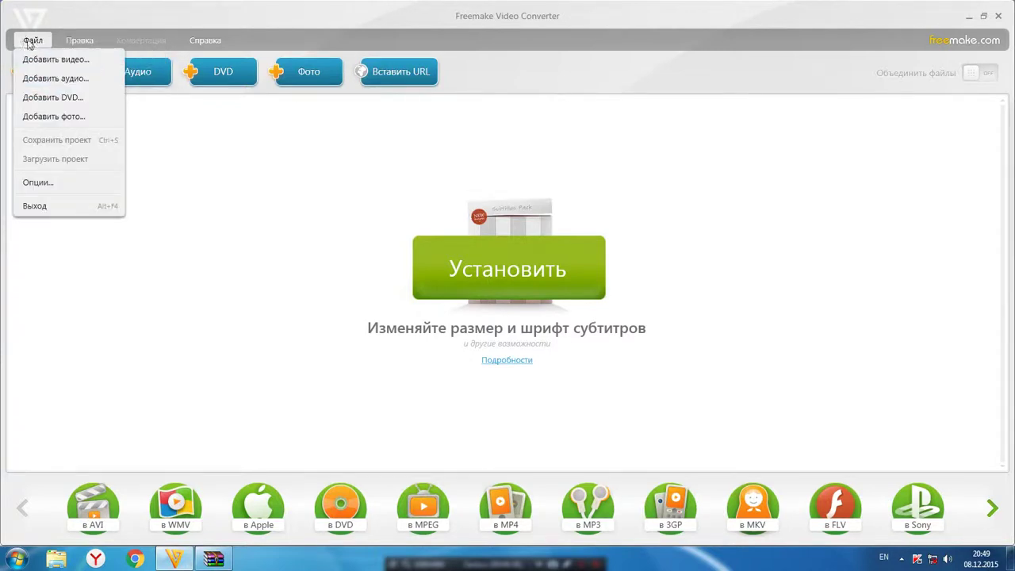
pyautogui.click(51, 184)
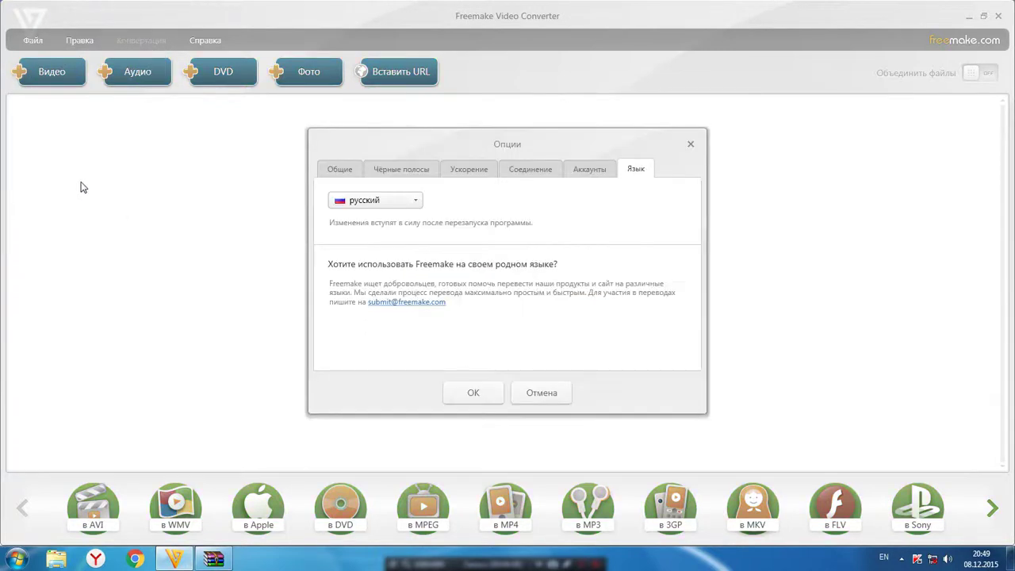
pyautogui.click(403, 174)
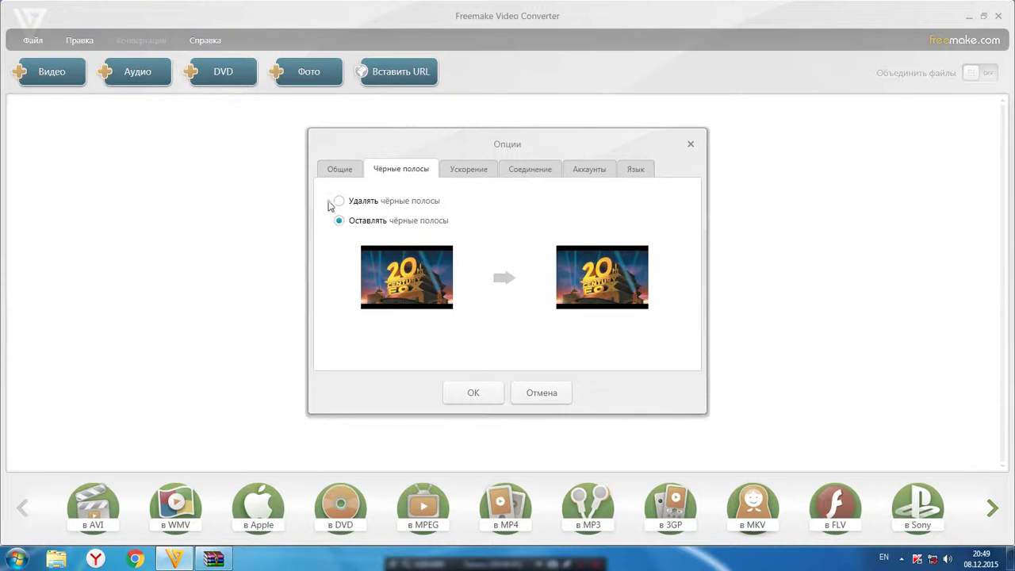
# - Compare the keep and remove previews for black bars and choose Удалять чёрные полосы
pyautogui.click(338, 202)
pyautogui.click(339, 221)
pyautogui.click(338, 201)
pyautogui.click(339, 221)
pyautogui.click(338, 200)
pyautogui.click(337, 220)
pyautogui.click(338, 200)
pyautogui.click(338, 221)
pyautogui.click(389, 203)
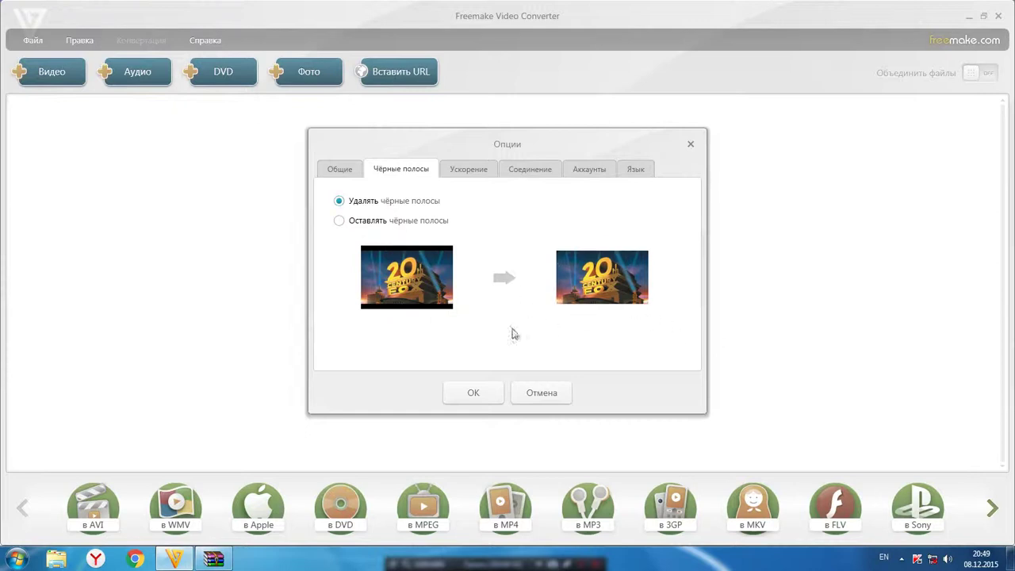
# - Review the Общие settings and turn off automatic conversion settings (Максимальная скорость) under Ускорение
pyautogui.click(354, 173)
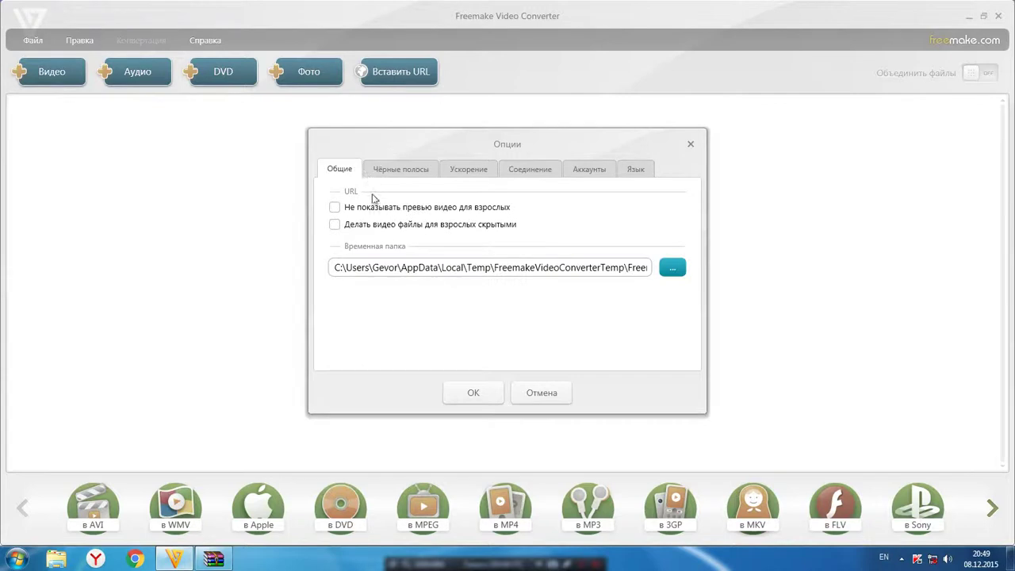
pyautogui.click(393, 172)
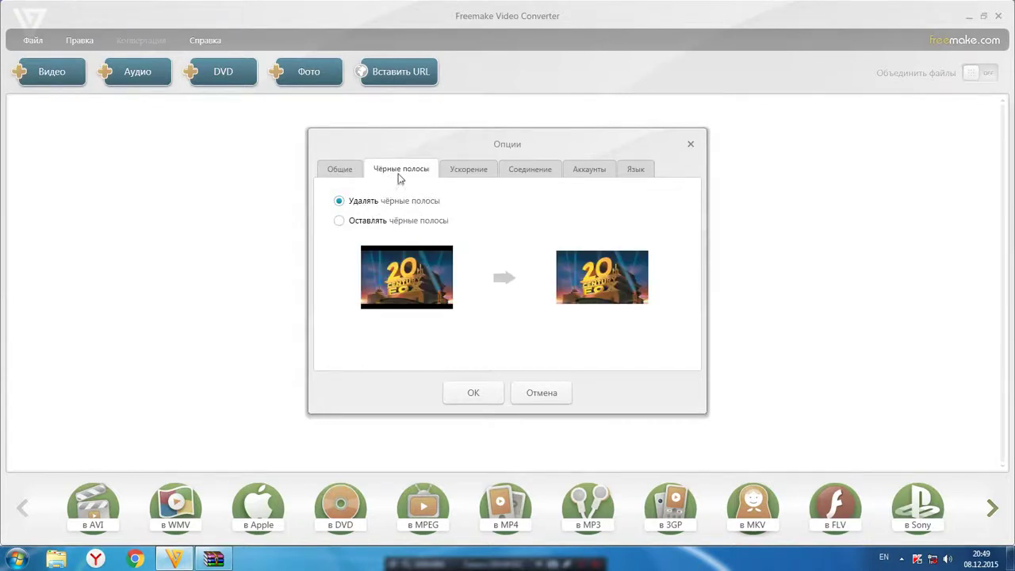
pyautogui.click(453, 169)
pyautogui.click(336, 202)
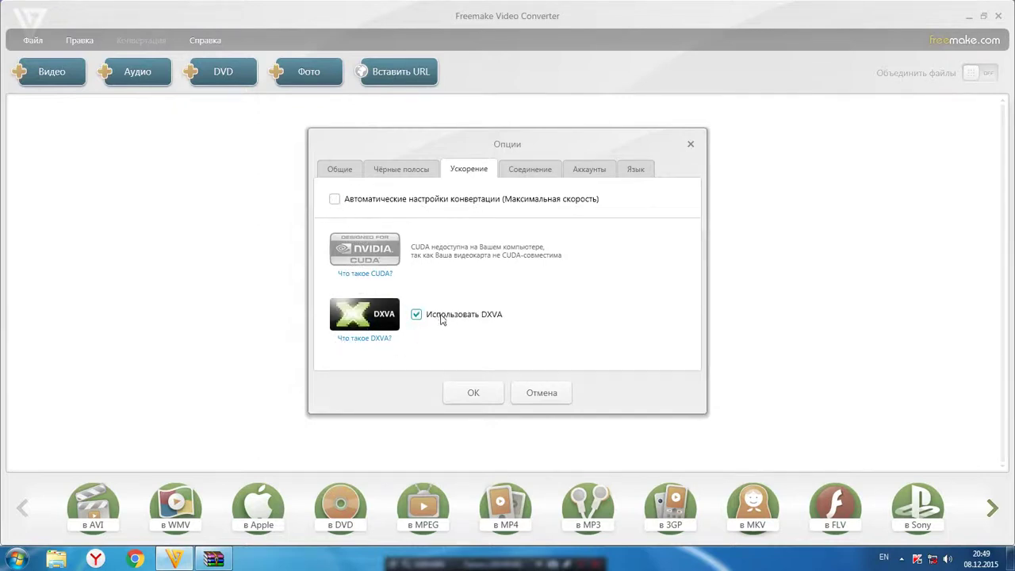
# - Try the Использовать прокси-сервер option in the Соединение settings and switch back to Не использовать прокси-сервер
pyautogui.click(521, 172)
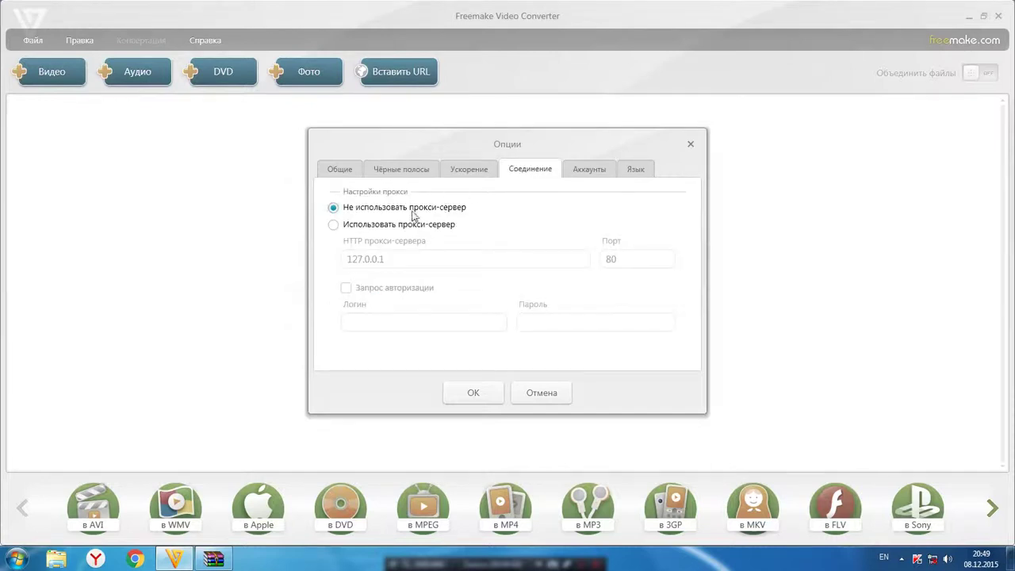
pyautogui.click(404, 227)
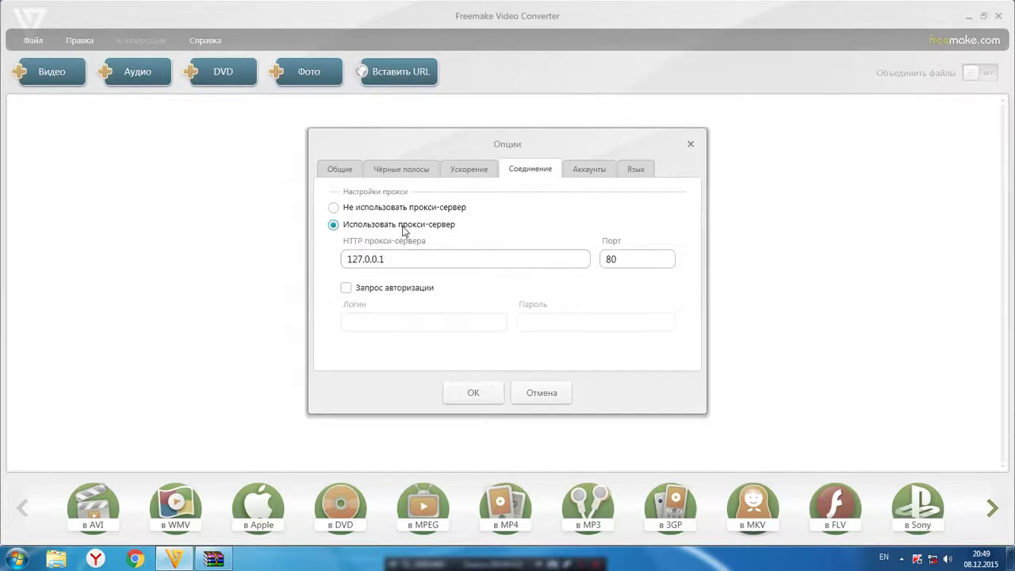
pyautogui.click(393, 211)
# - Examine the Аккаунты settings and look through the list of available interface languages under Язык
pyautogui.click(589, 176)
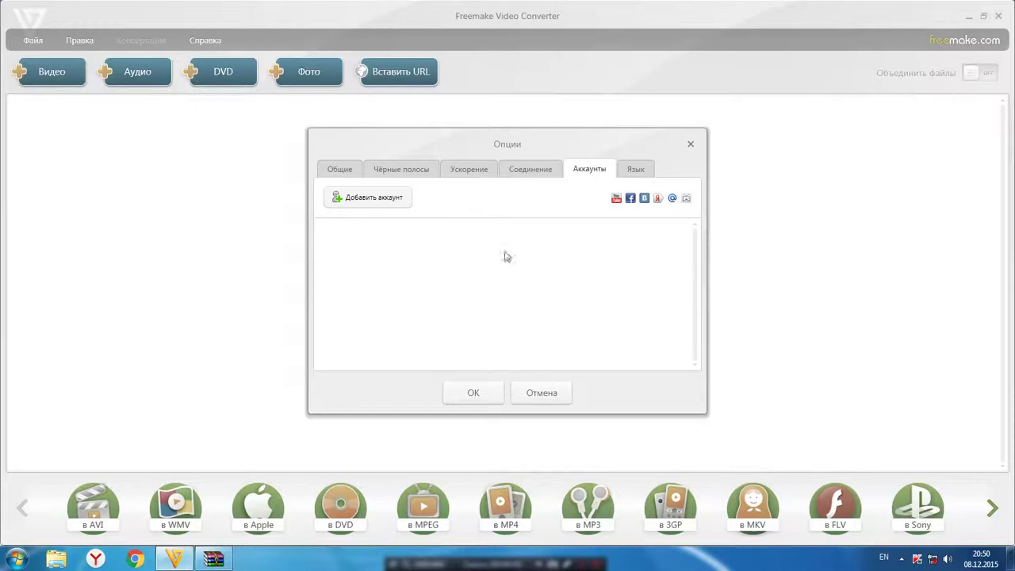
pyautogui.click(638, 172)
pyautogui.click(398, 203)
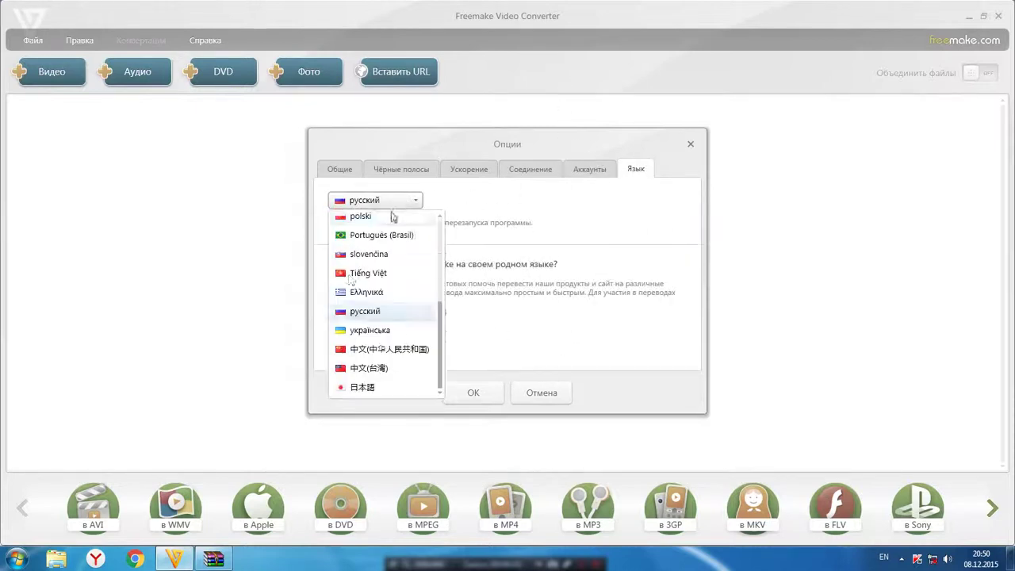
pyautogui.scroll(1, 371, 349)
pyautogui.scroll(2, 370, 331)
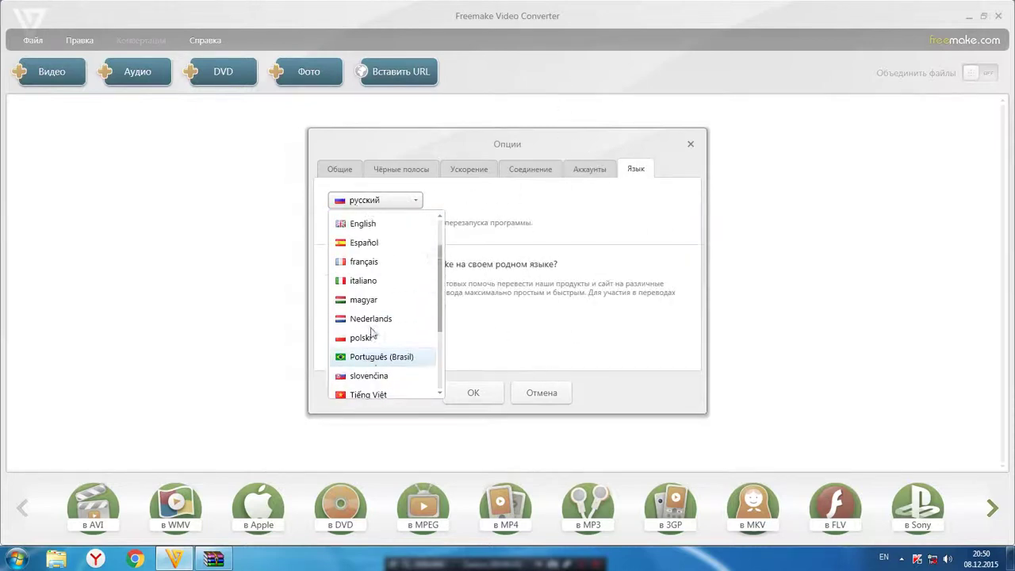
pyautogui.scroll(-3, 374, 317)
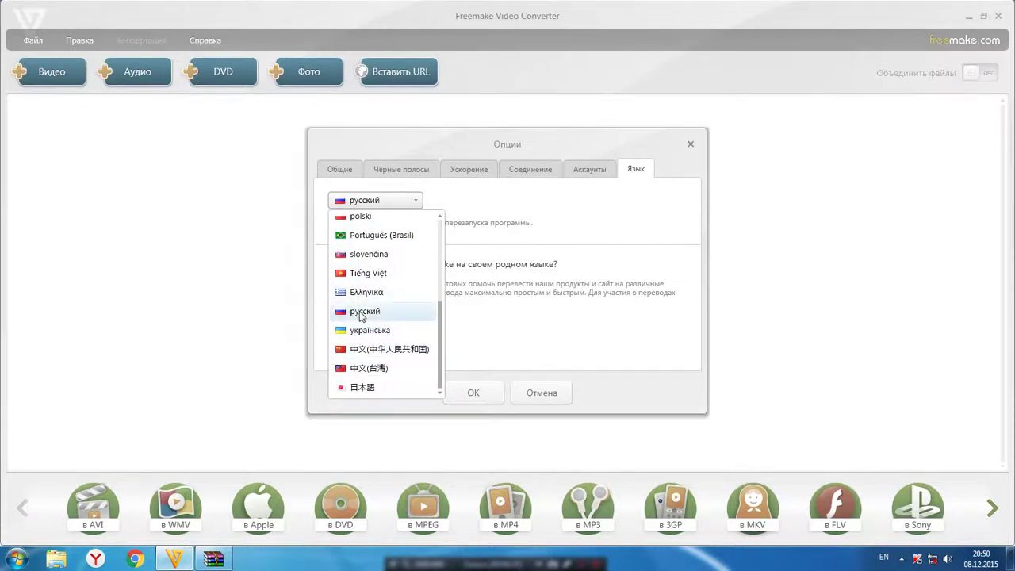
pyautogui.scroll(2, 375, 317)
pyautogui.scroll(-2, 370, 349)
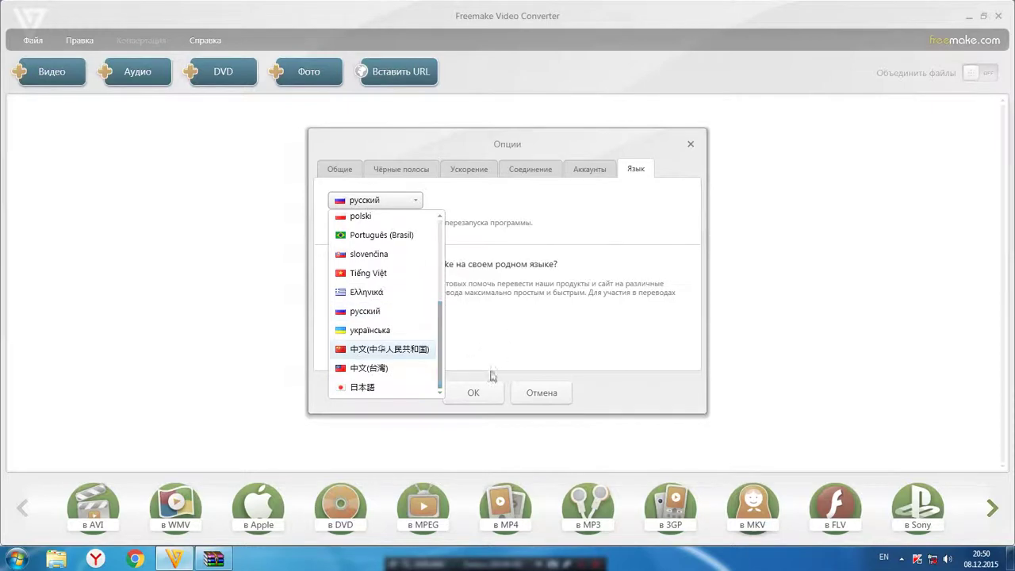
# - Save the program options, then close Freemake Video Converter and the archive window behind it
pyautogui.click(470, 390)
pyautogui.click(473, 392)
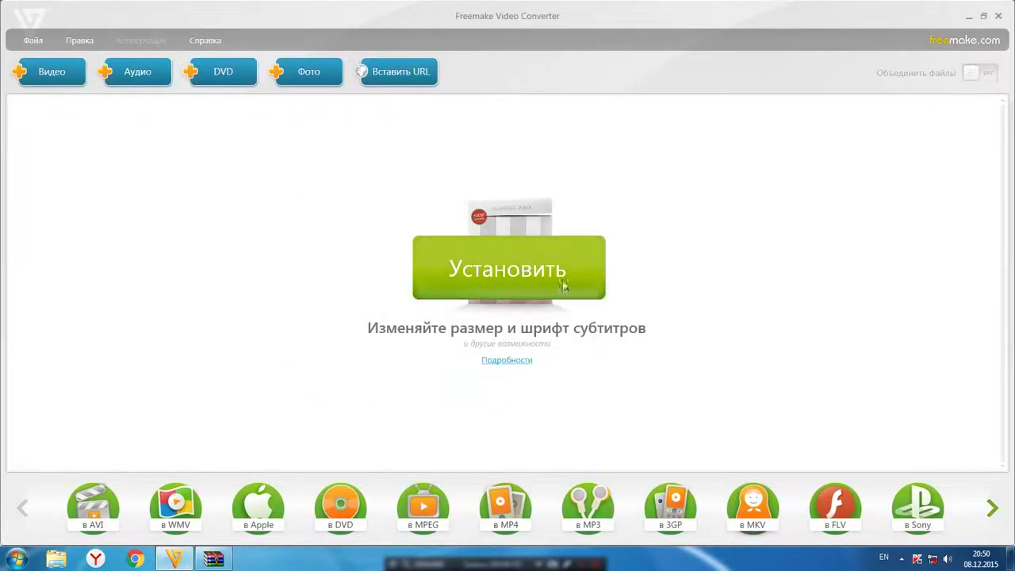
pyautogui.click(998, 16)
pyautogui.click(998, 6)
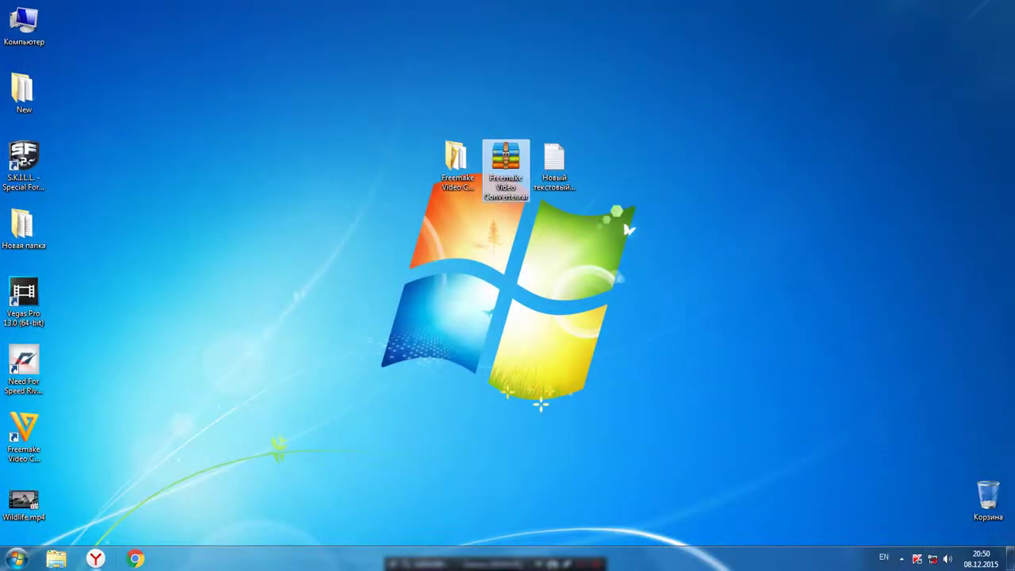